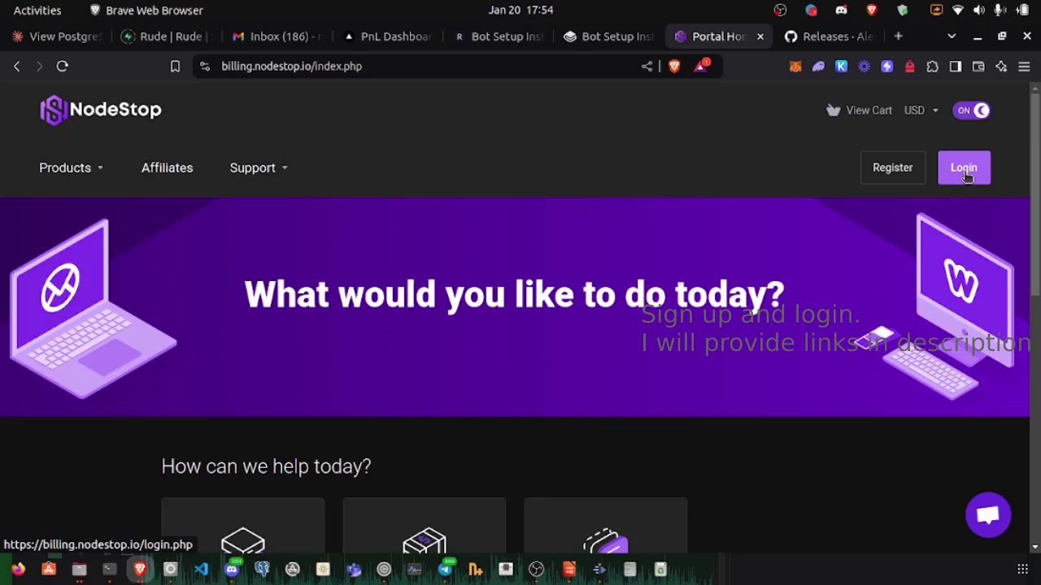
Step: Log into the NodeStop client portal using the browser-autofilled email and password
left_click(964, 169)
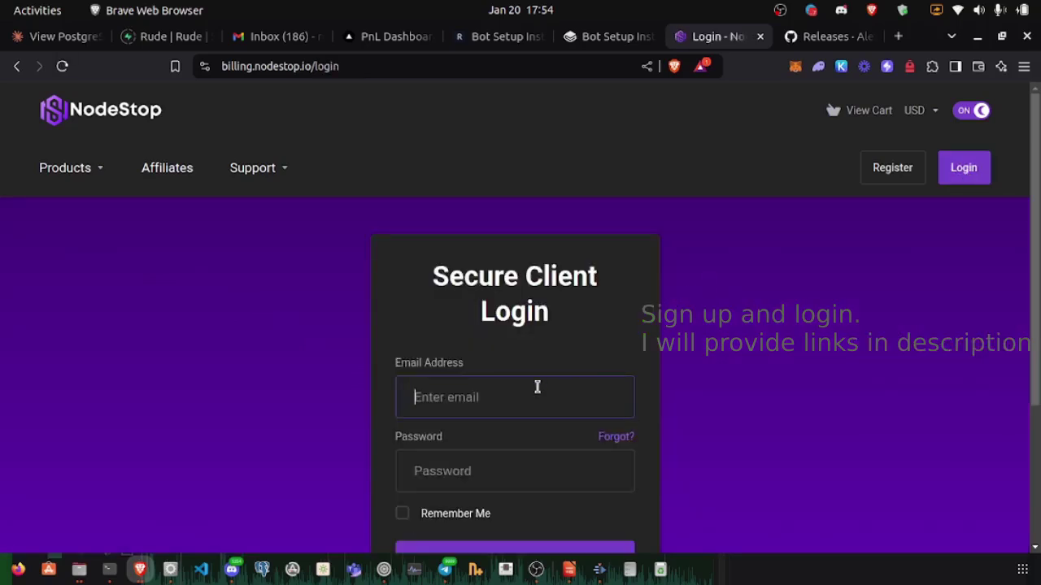
scroll(715, 382, "down", 1)
left_click(493, 493)
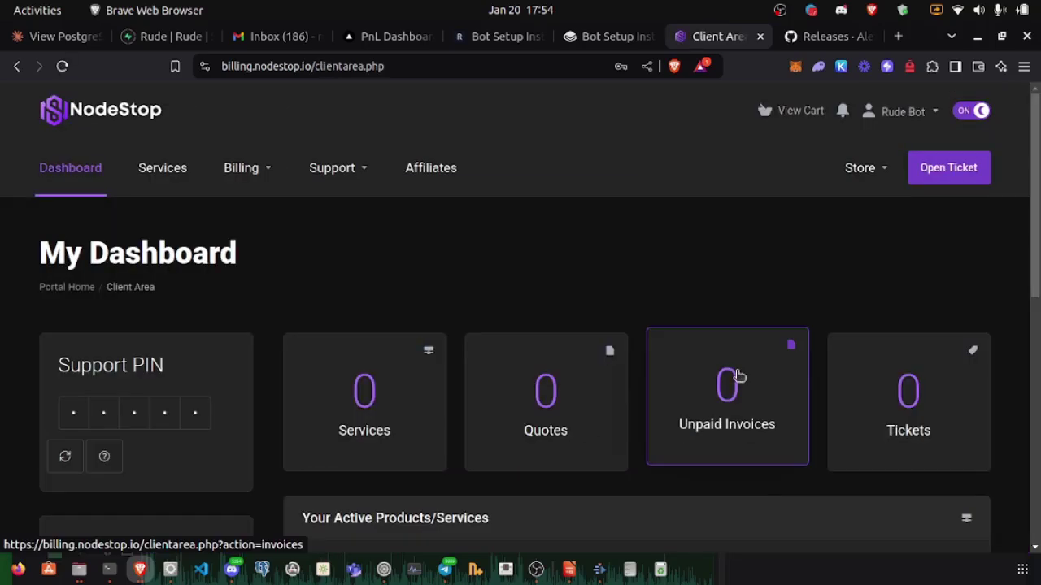
Step: Browse the store's New York - Intel VPS plans and highlight the 12 X 24 plan's $53.99 monthly price
left_click(177, 173)
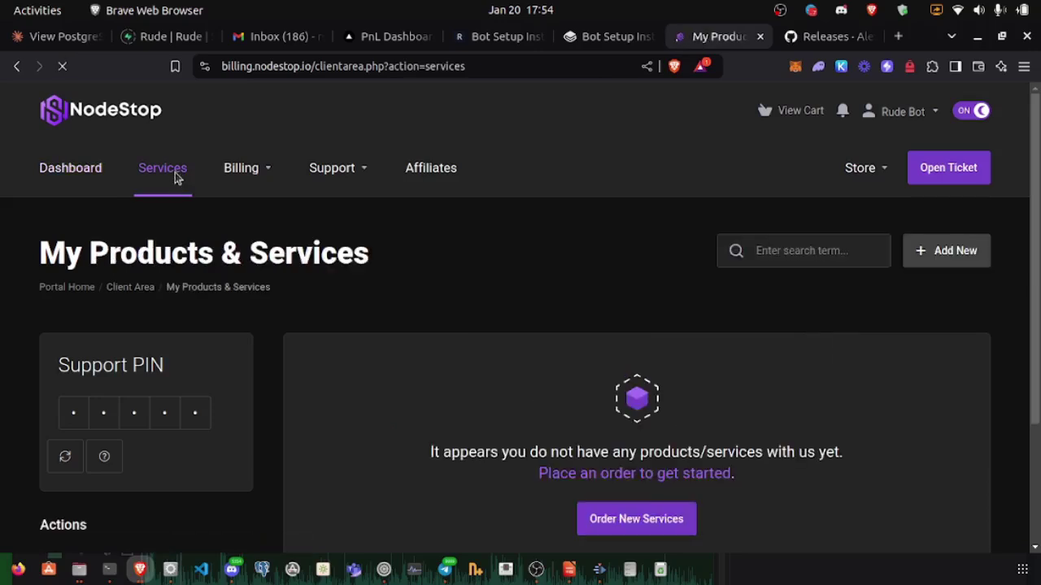
left_click(659, 523)
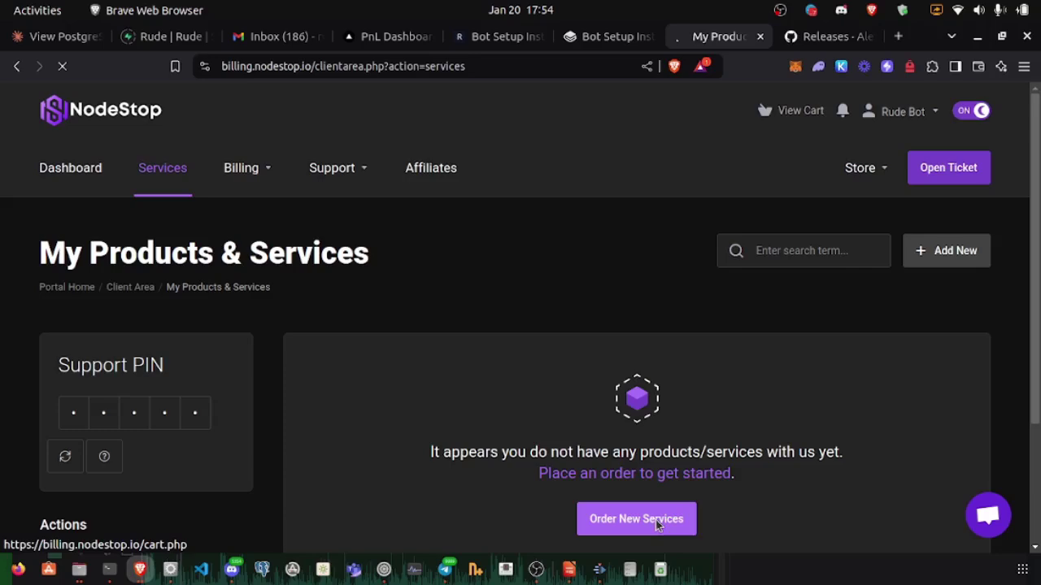
scroll(548, 353, "down", 5)
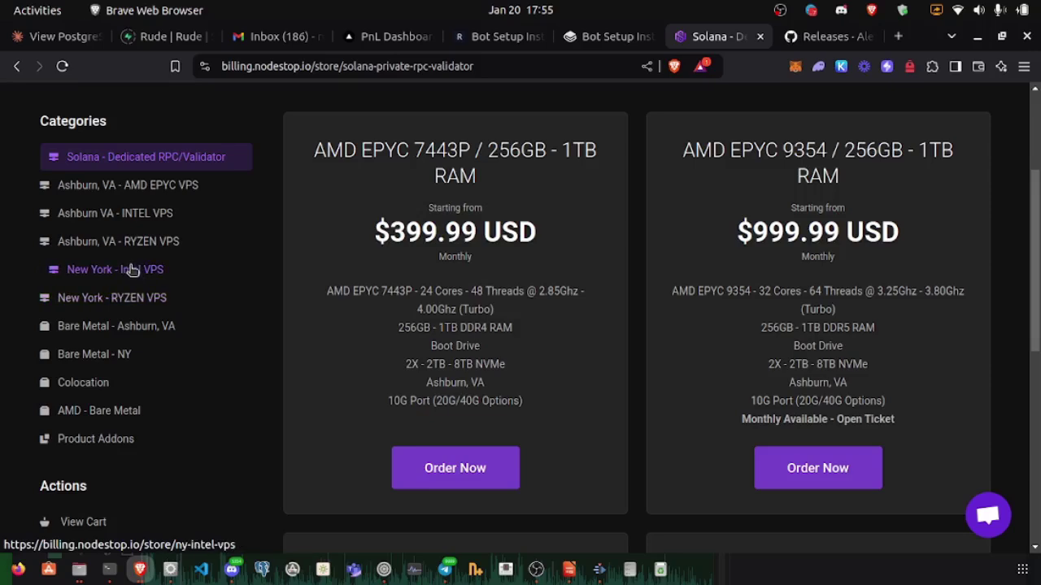
left_click(131, 270)
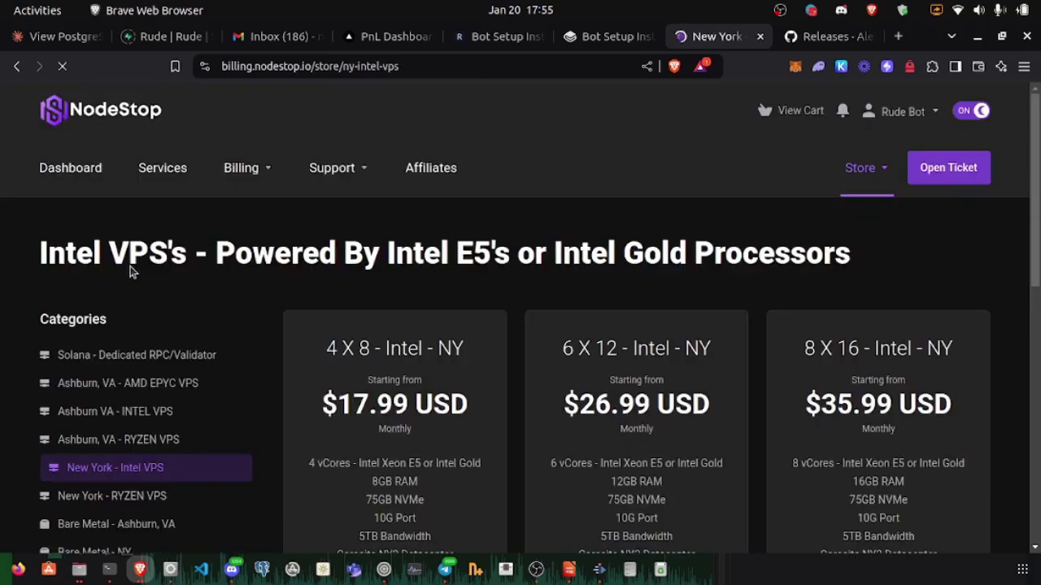
scroll(544, 271, "down", 5)
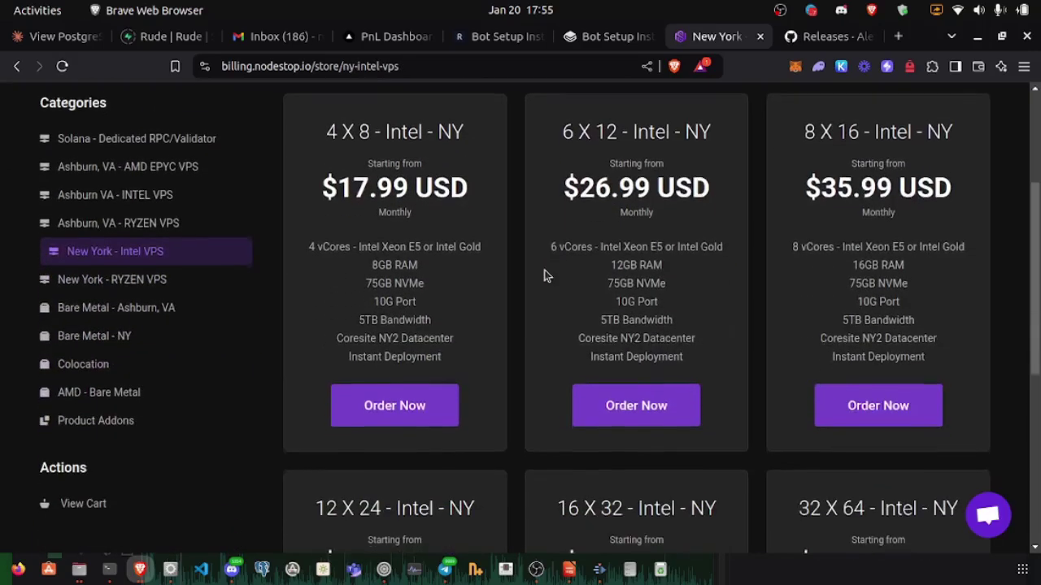
scroll(544, 276, "down", 1)
scroll(544, 276, "down", 1)
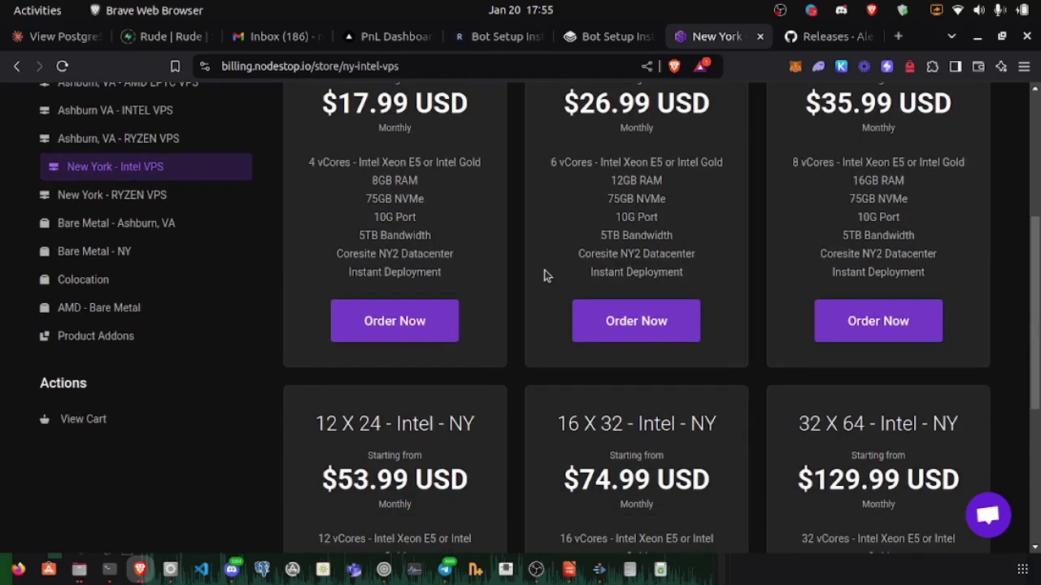
scroll(545, 276, "down", 3)
scroll(545, 277, "down", 3)
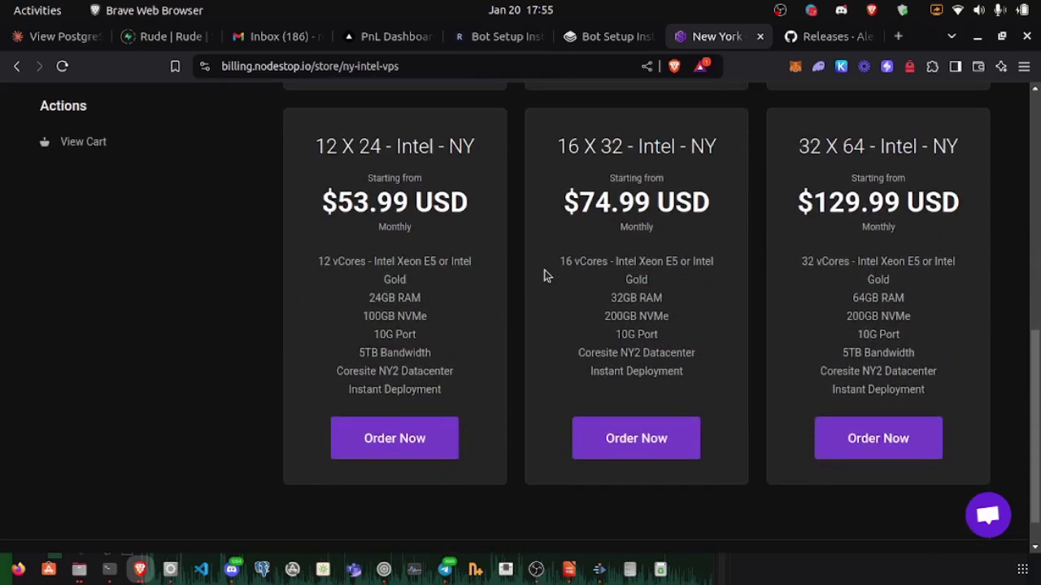
left_click_drag(462, 213, 322, 210)
Step: Order the 12 X 24 Intel NY VPS plan and continue to review and checkout
left_click(426, 217)
left_click(393, 447)
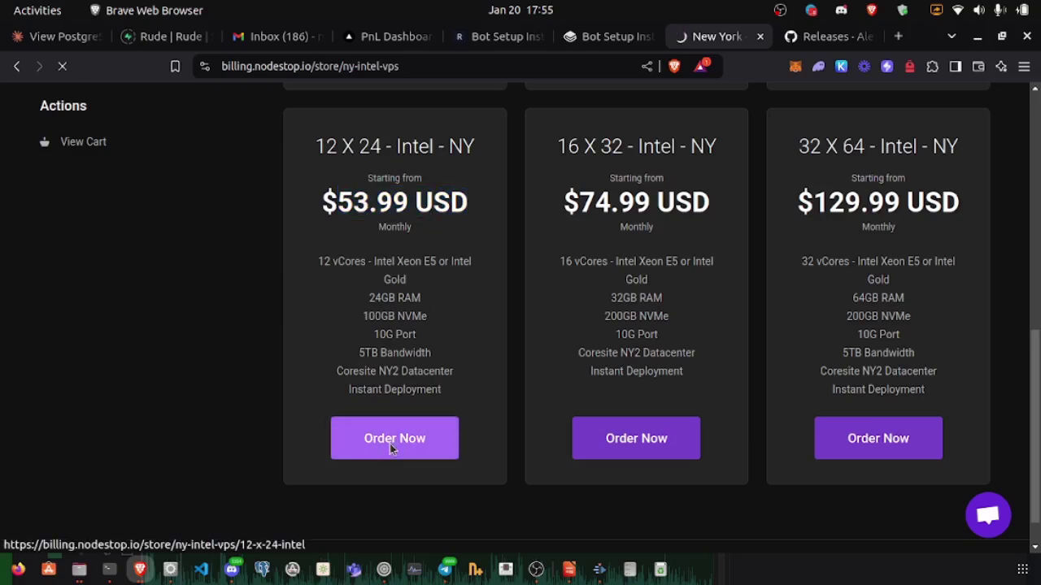
scroll(581, 357, "down", 3)
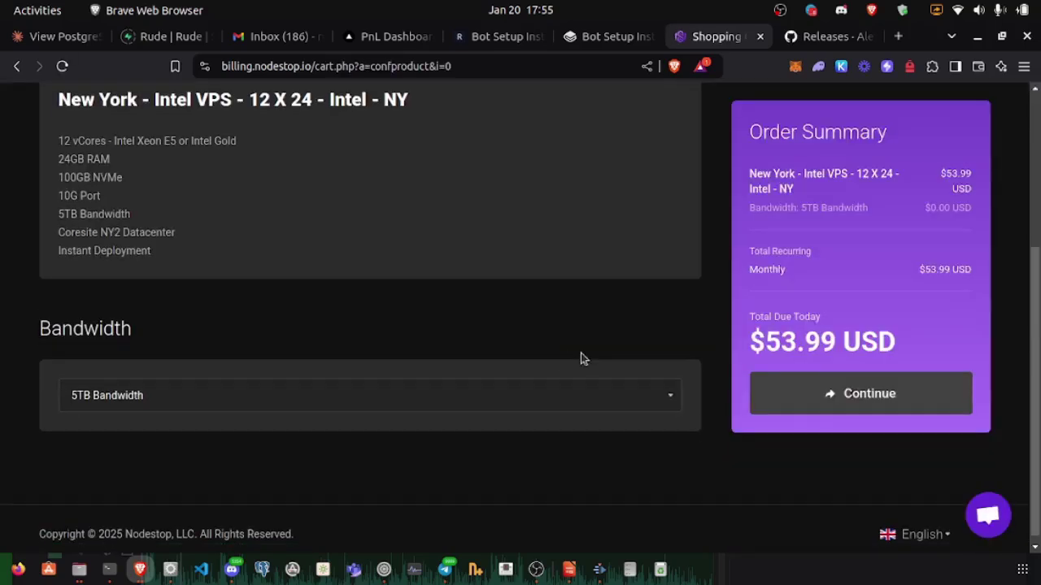
left_click(830, 385)
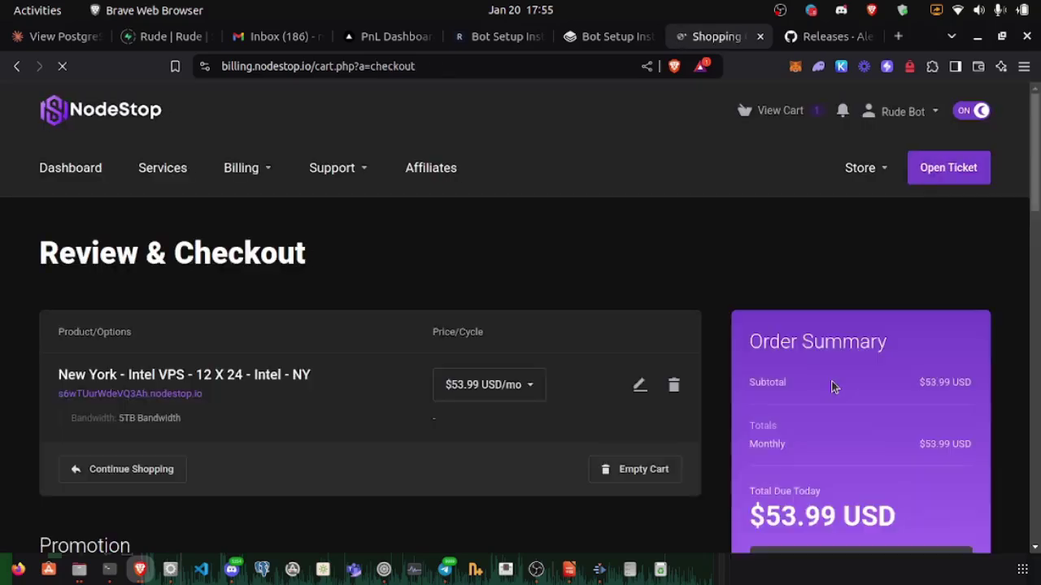
Step: Choose Crypto - Cryptomus as the payment method and check out the order
scroll(697, 275, "down", 2)
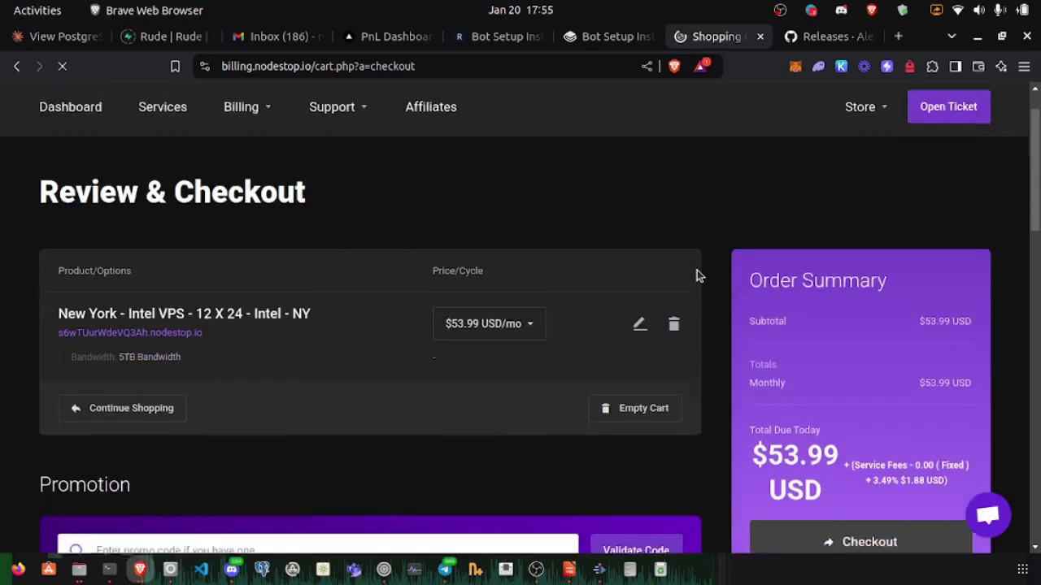
scroll(696, 276, "down", 5)
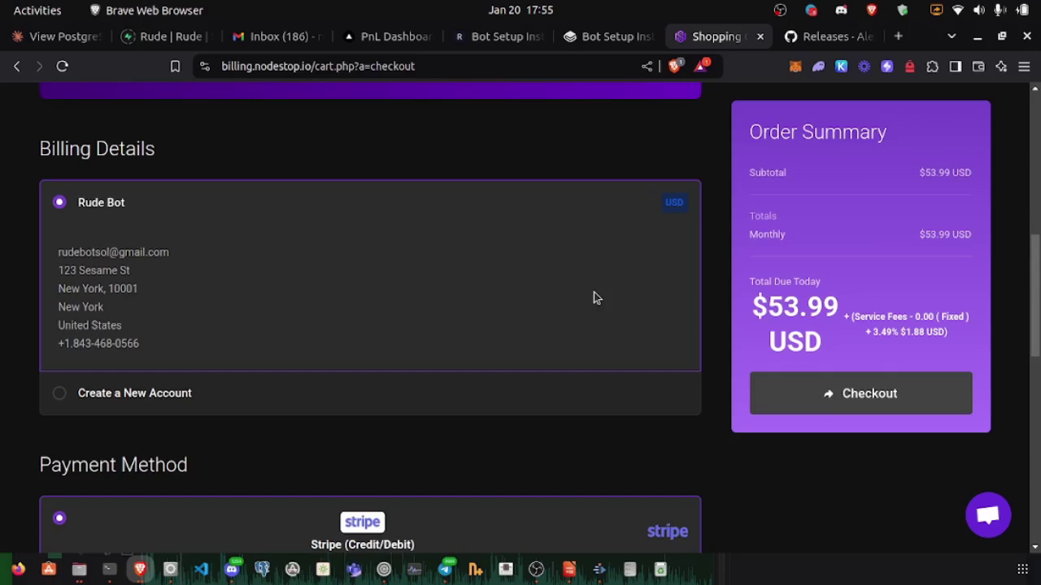
scroll(593, 298, "down", 4)
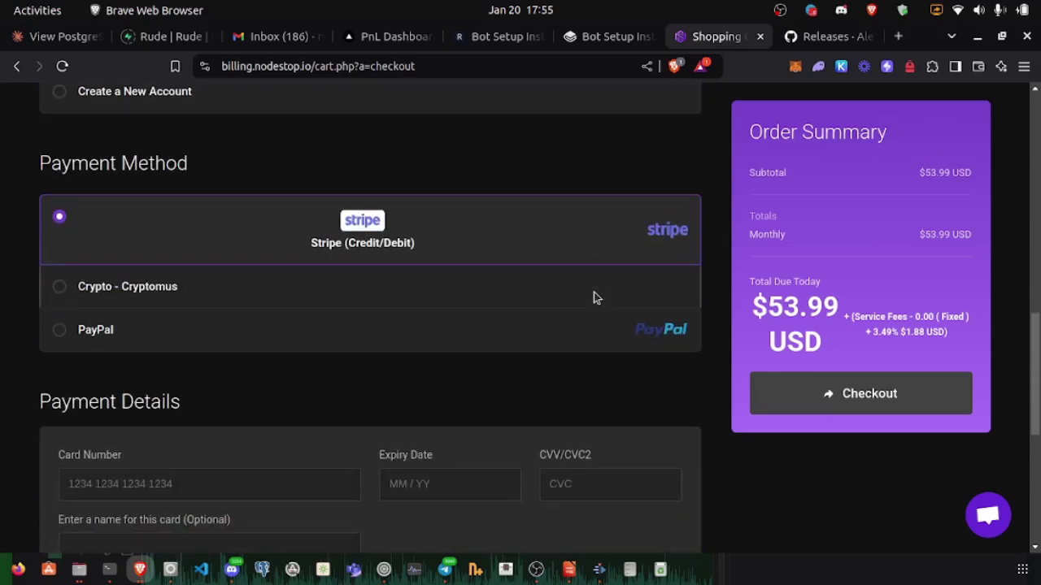
left_click(58, 287)
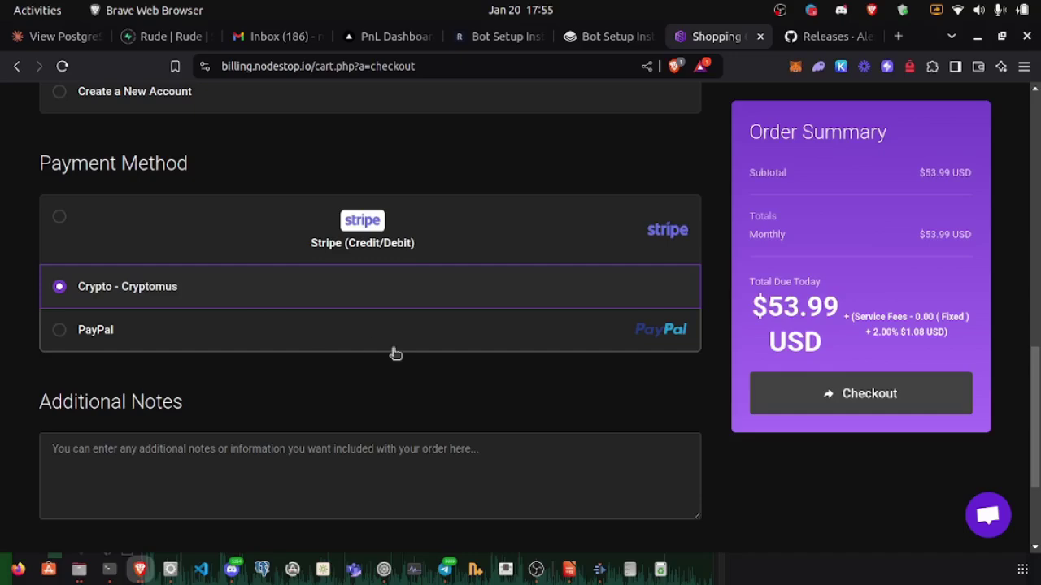
scroll(394, 353, "down", 1)
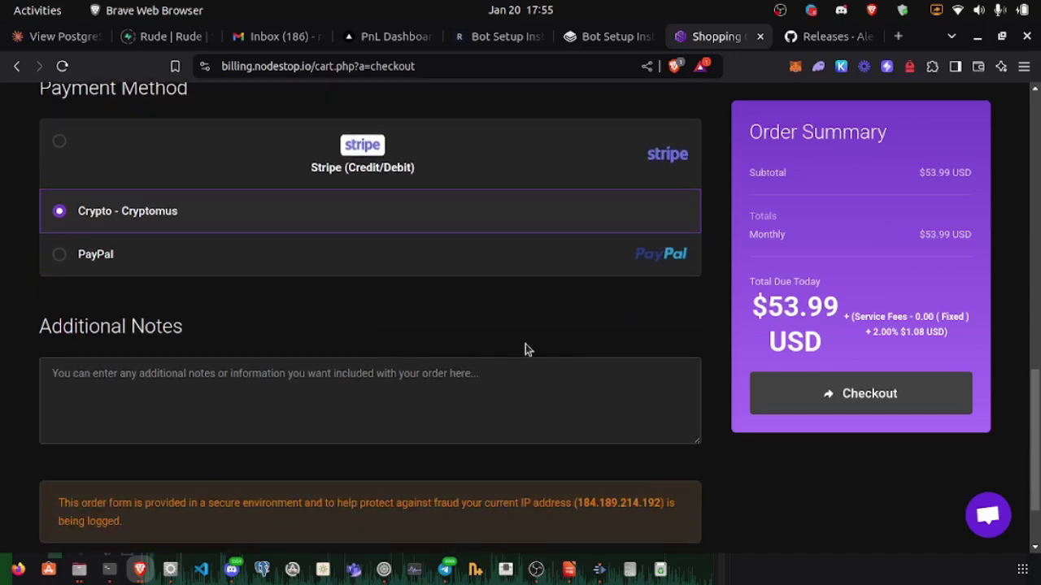
scroll(525, 350, "up", 8)
scroll(525, 350, "down", 5)
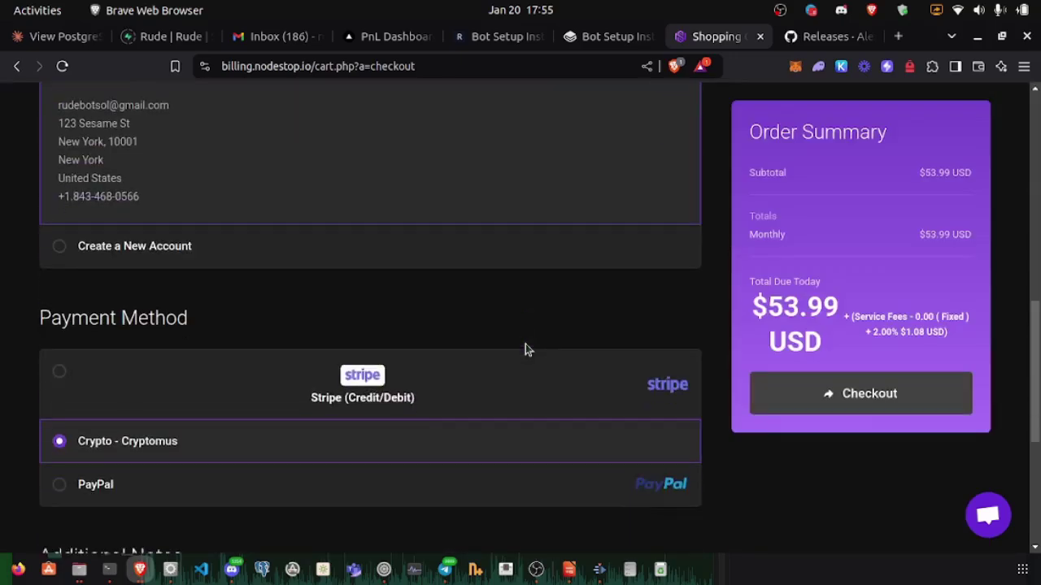
left_click(862, 393)
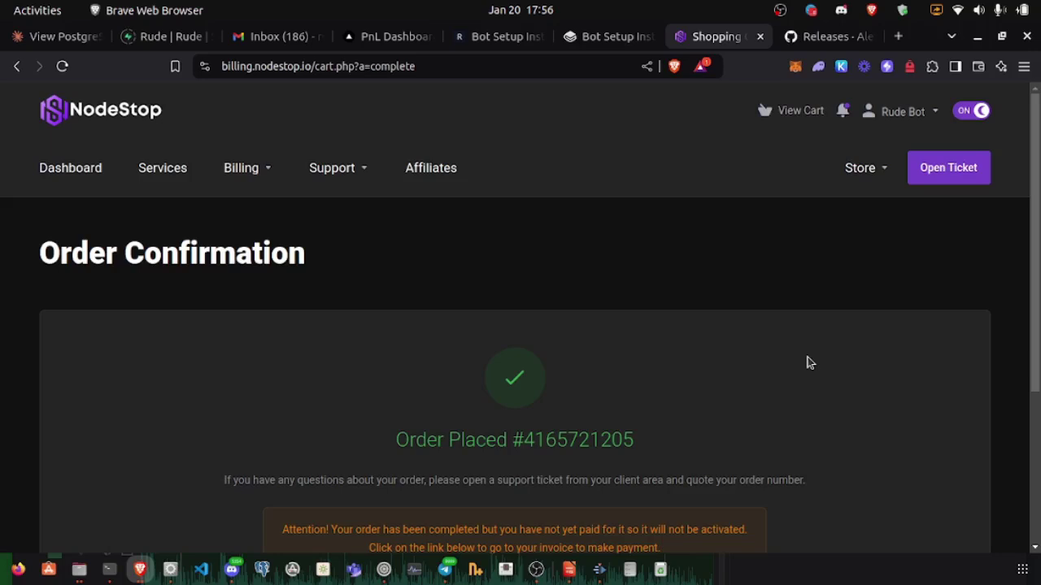
Step: From the client area, open the unpaid $55.07 USD invoice under Unpaid Invoices
scroll(806, 362, "down", 3)
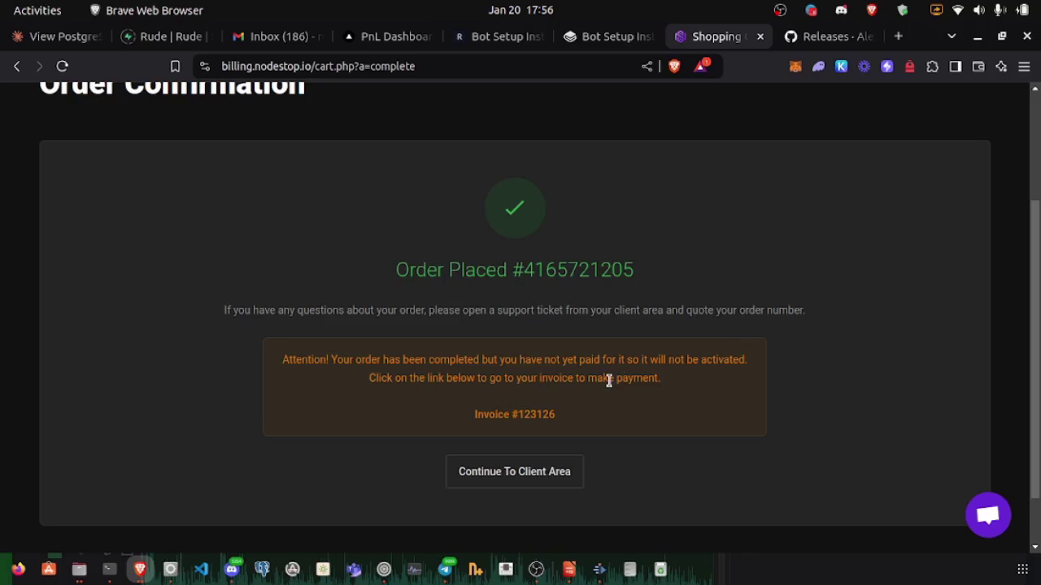
left_click(505, 479)
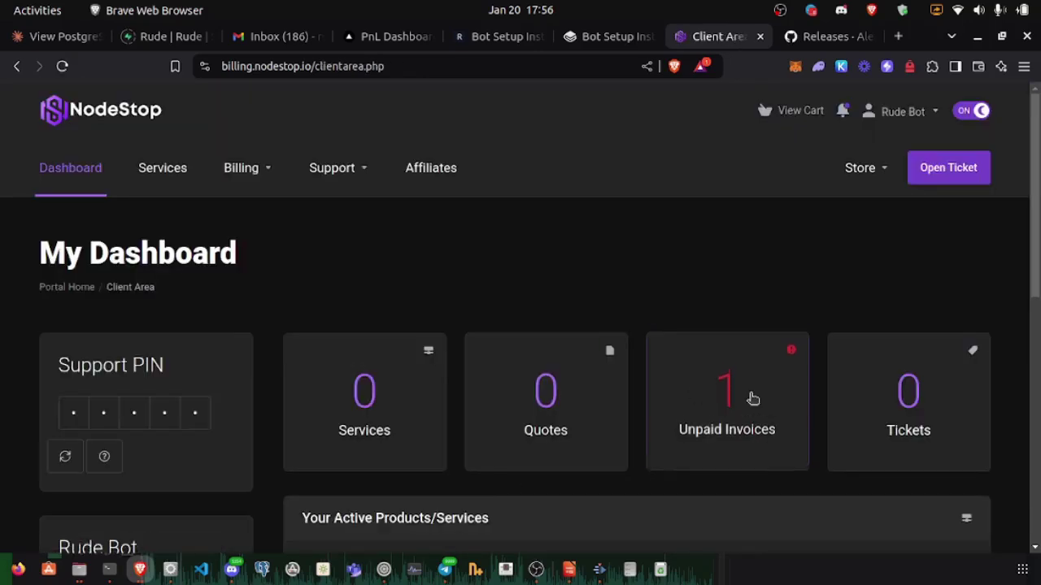
left_click(764, 404)
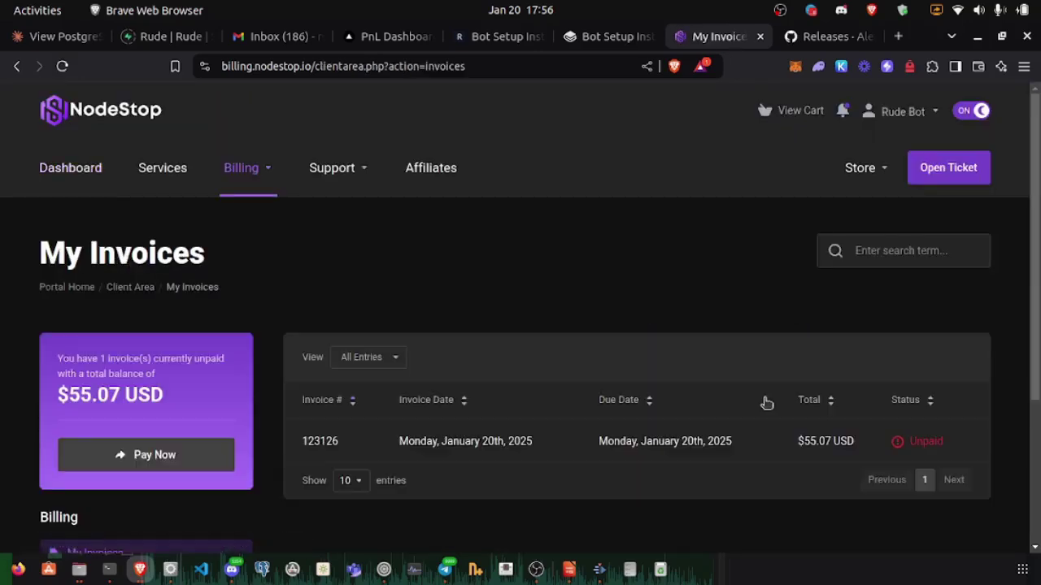
scroll(707, 324, "down", 3)
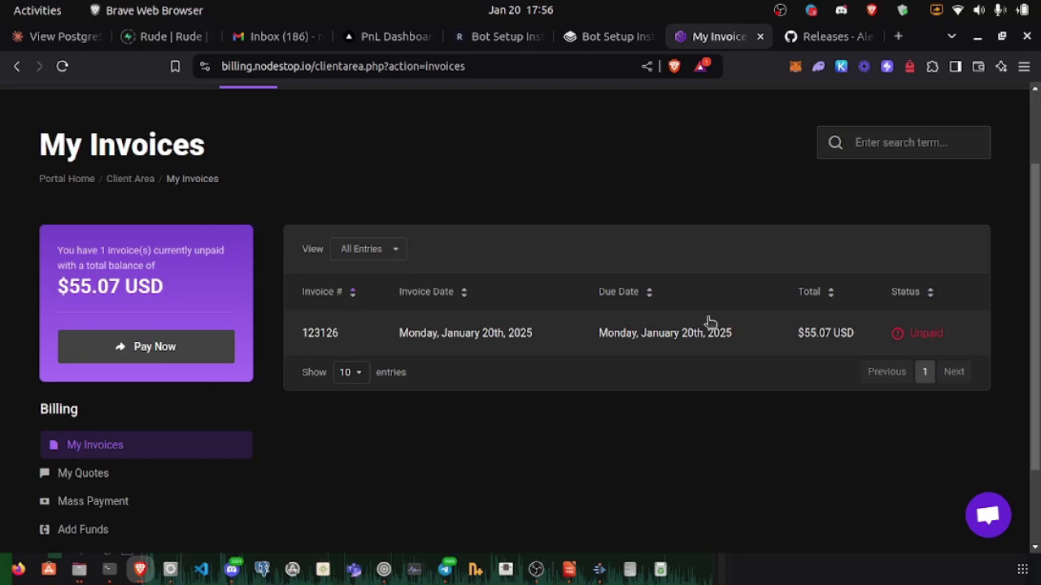
left_click(743, 345)
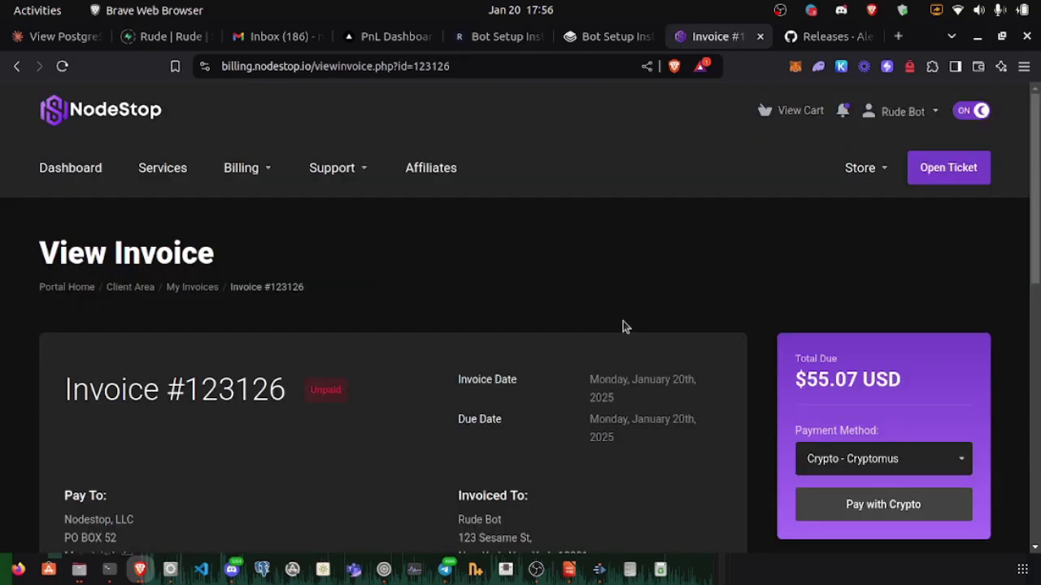
scroll(624, 326, "down", 7)
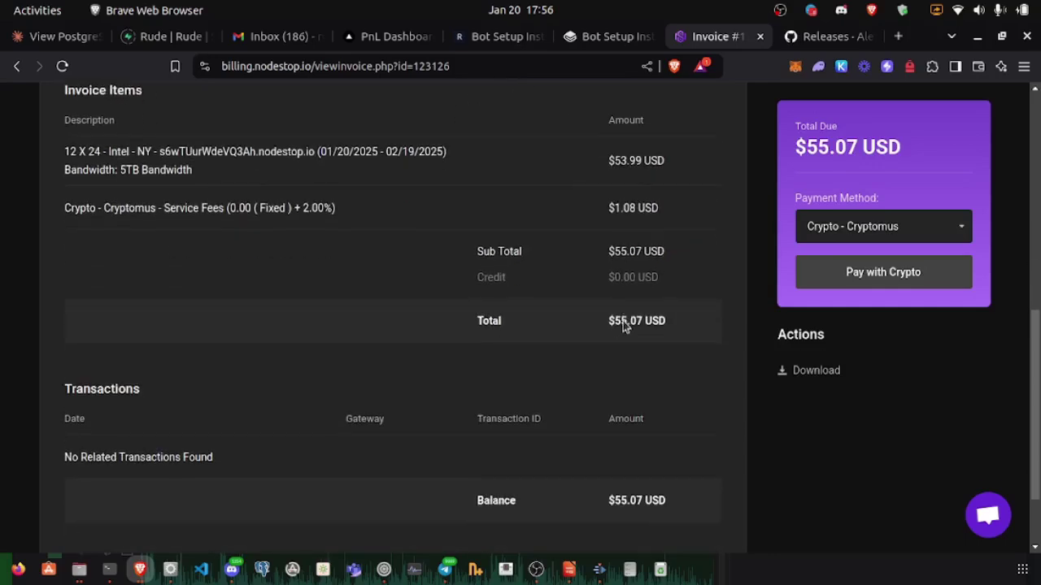
scroll(623, 325, "up", 7)
scroll(622, 325, "down", 2)
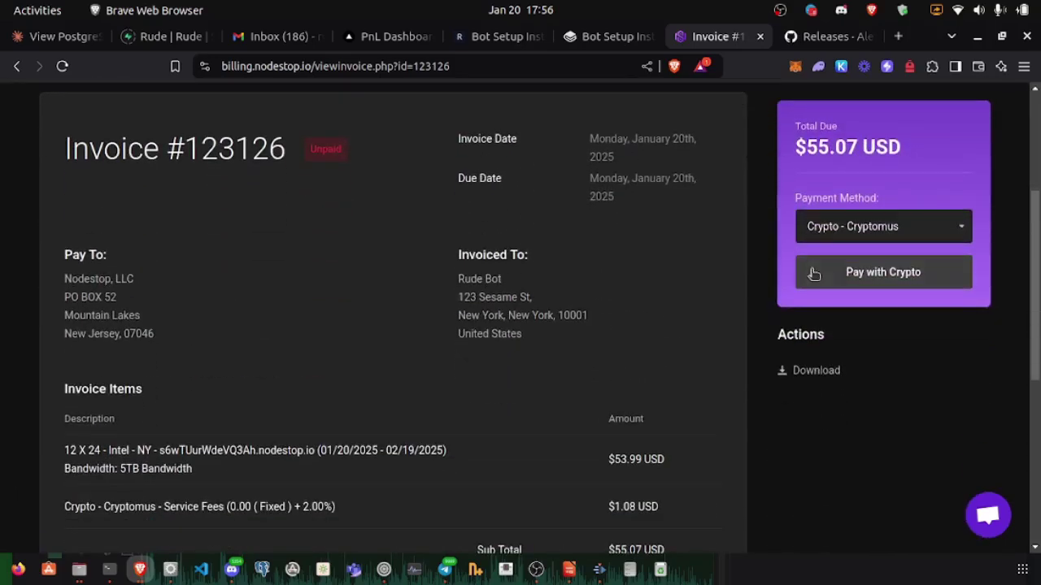
Step: Pay the invoice in SOL via Cryptomus to get the 0.225475 SOL payment address and QR code
left_click(857, 285)
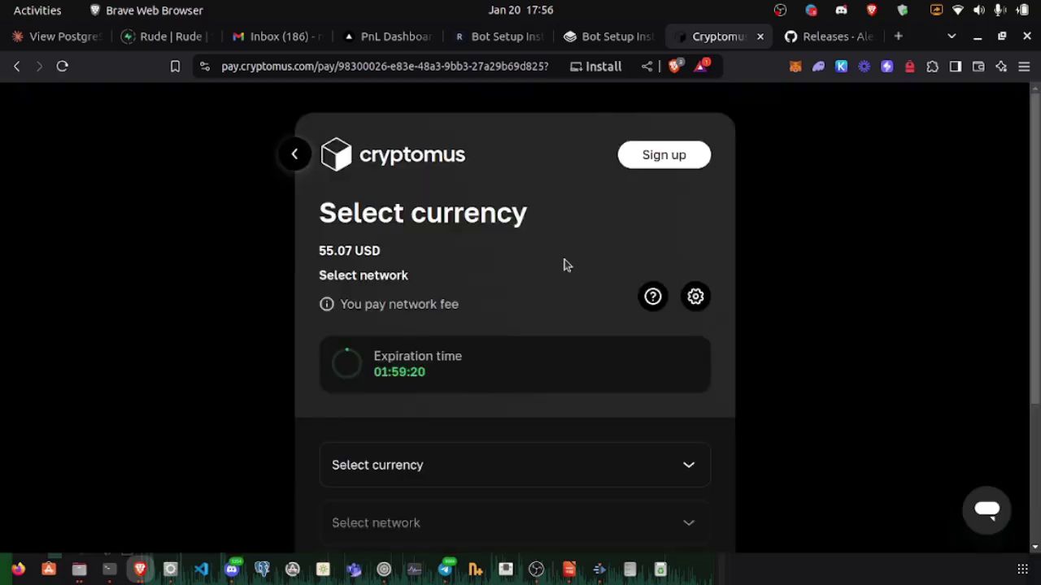
scroll(687, 269, "down", 3)
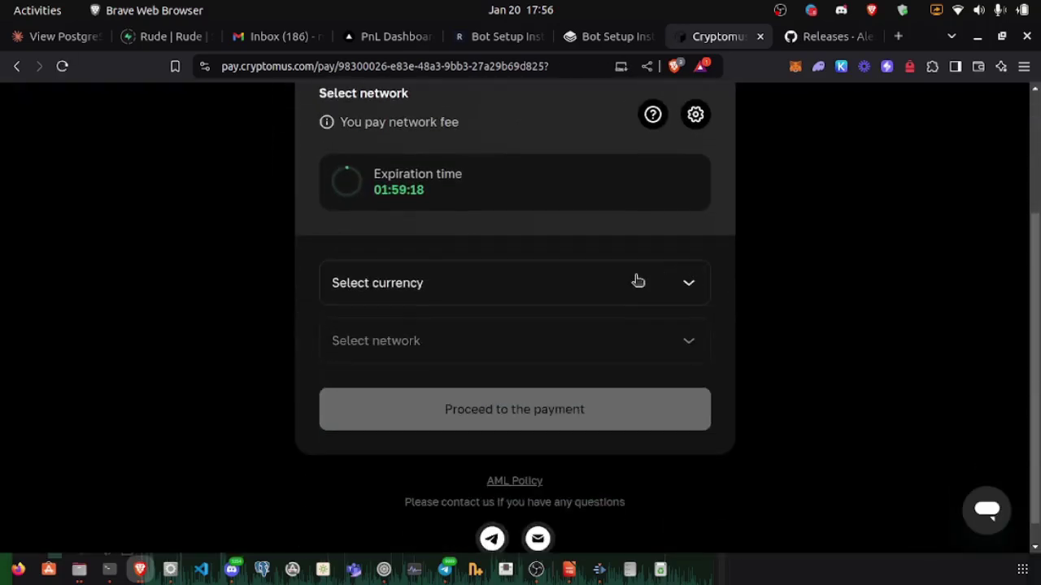
left_click(581, 285)
scroll(468, 417, "down", 2)
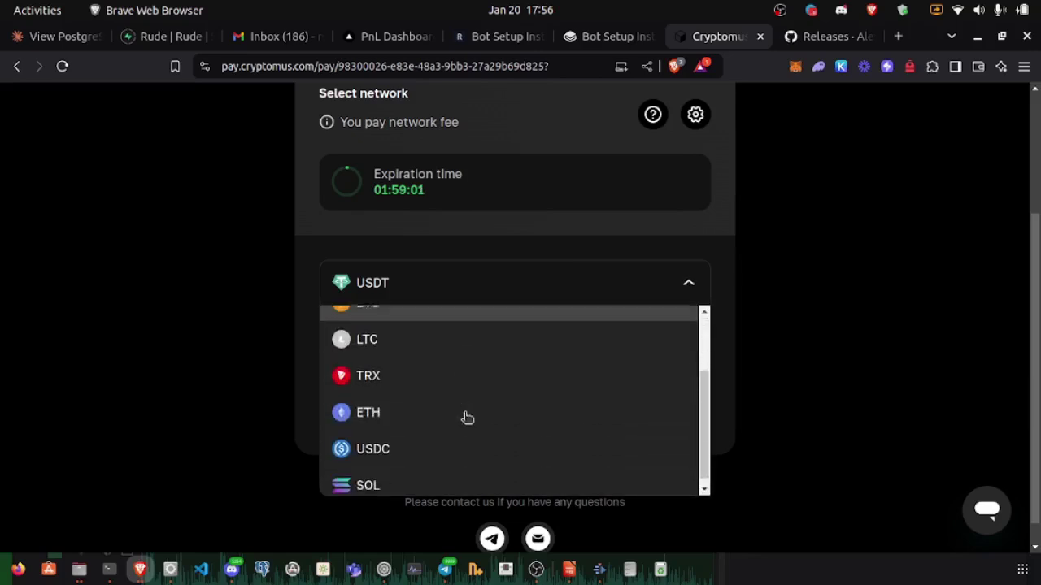
left_click(398, 479)
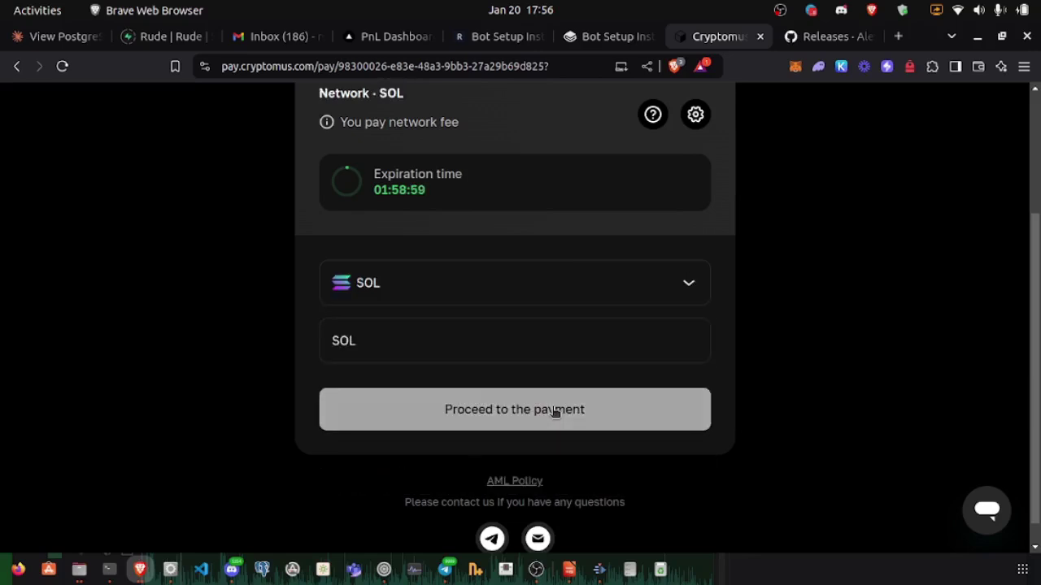
scroll(808, 360, "up", 3)
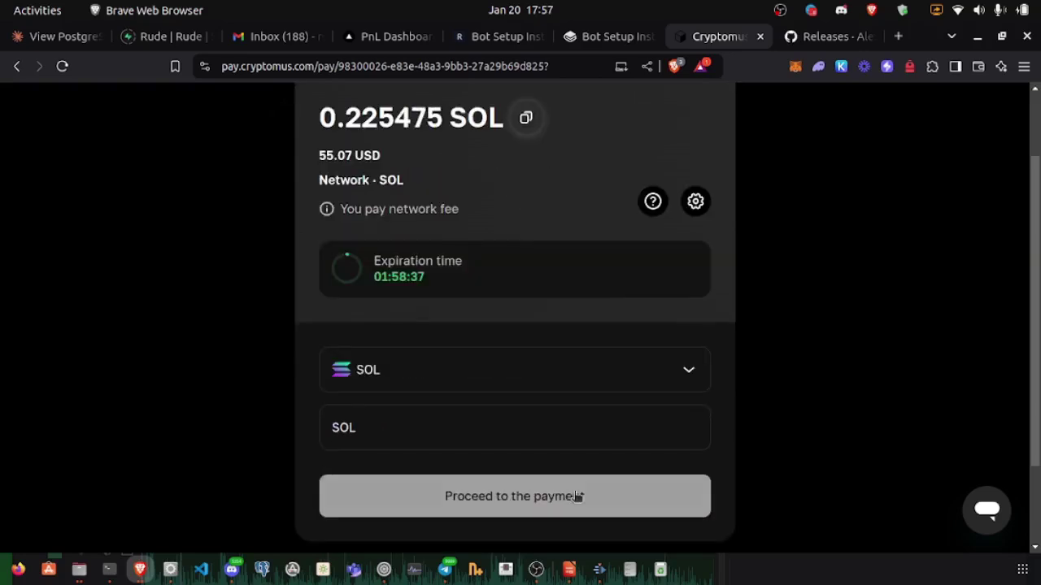
left_click(576, 496)
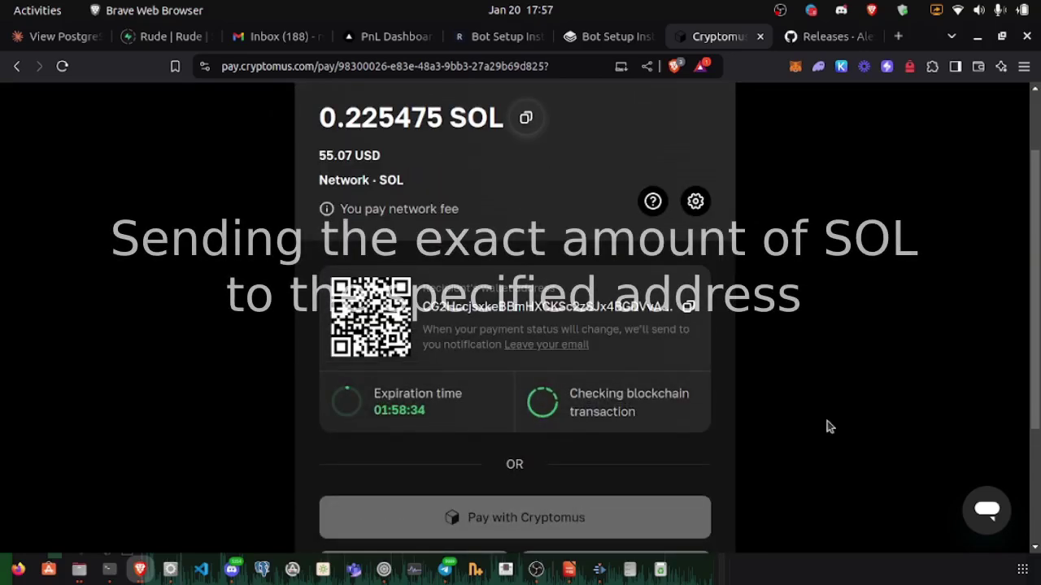
Step: Copy the invoice address and send 0.225475 SOL to it from Phantom
left_click(691, 310)
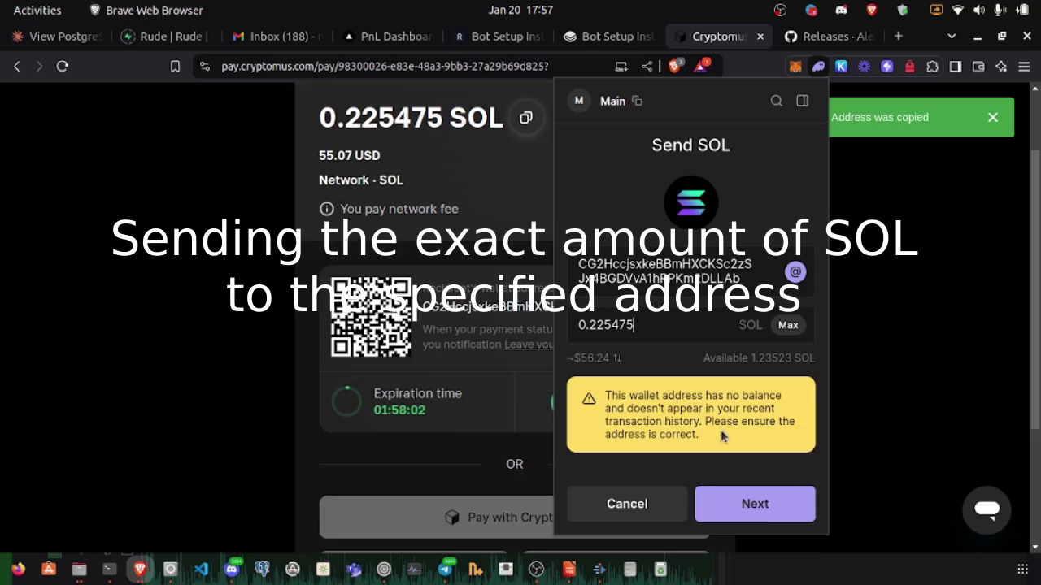
left_click(754, 504)
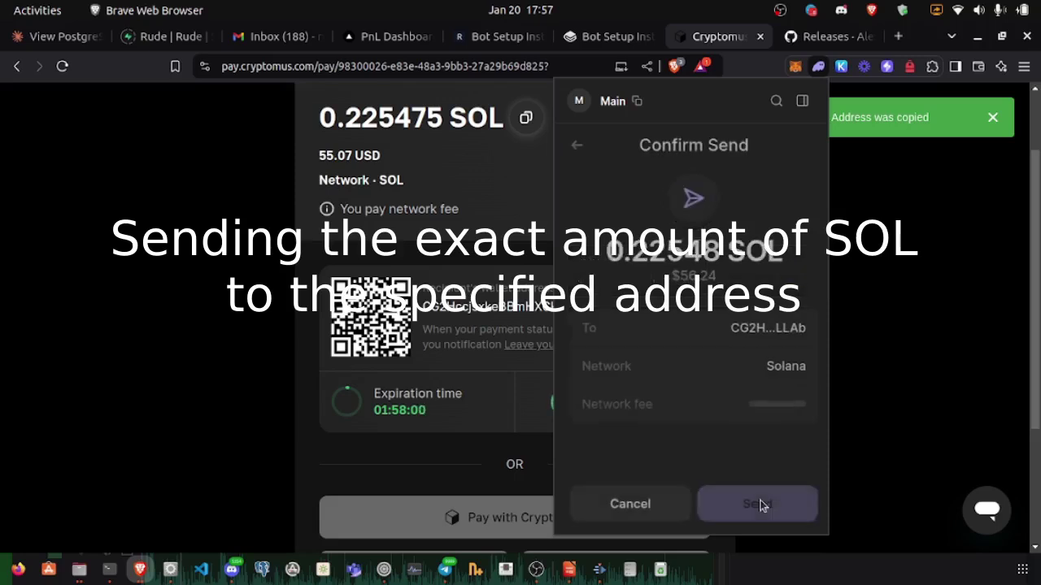
left_click(761, 504)
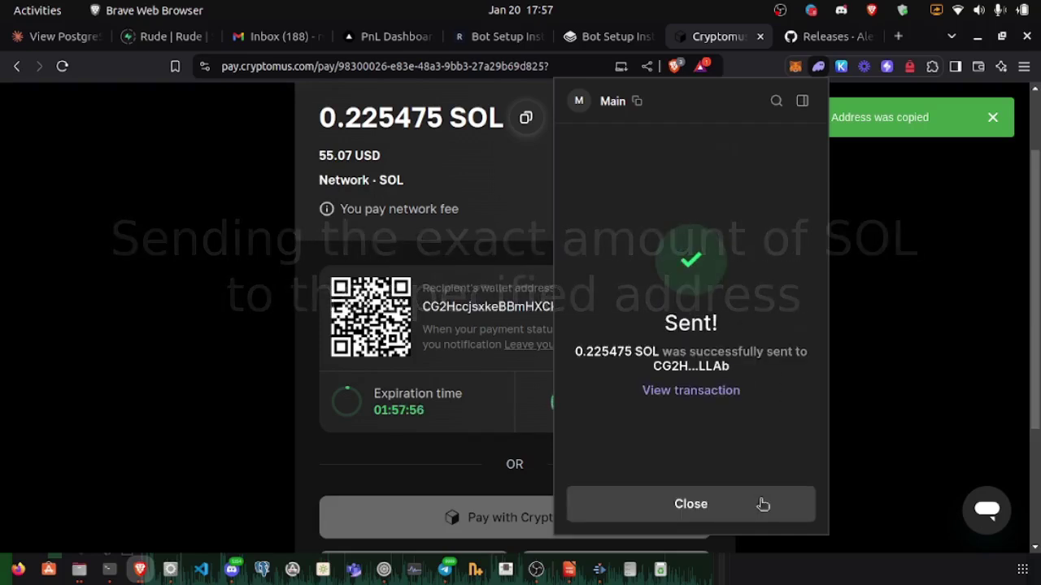
left_click(763, 504)
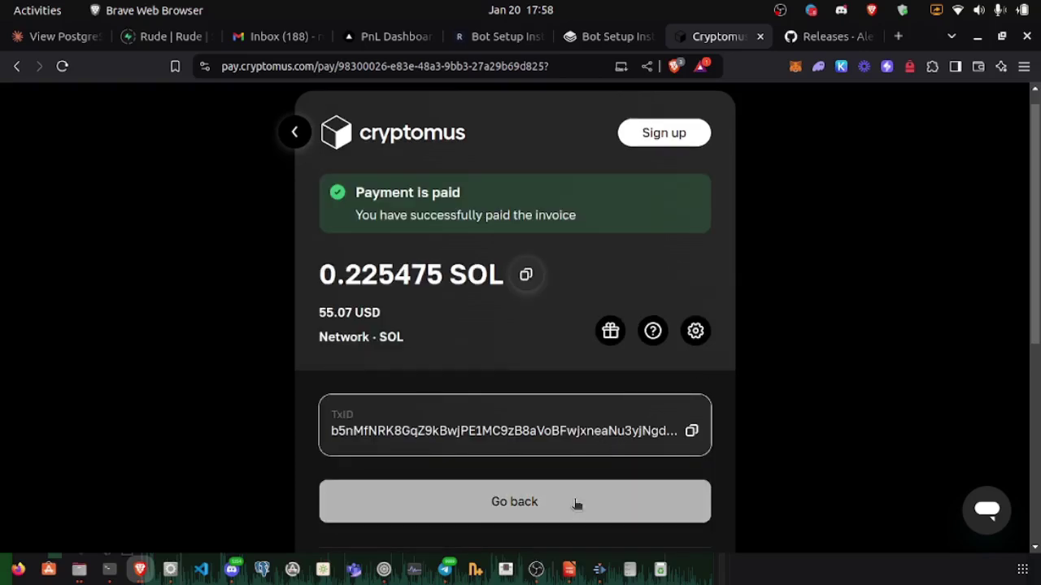
Step: Return to NodeStop and list services, showing the 12 X 24 New York Intel VPS as Active
left_click(574, 502)
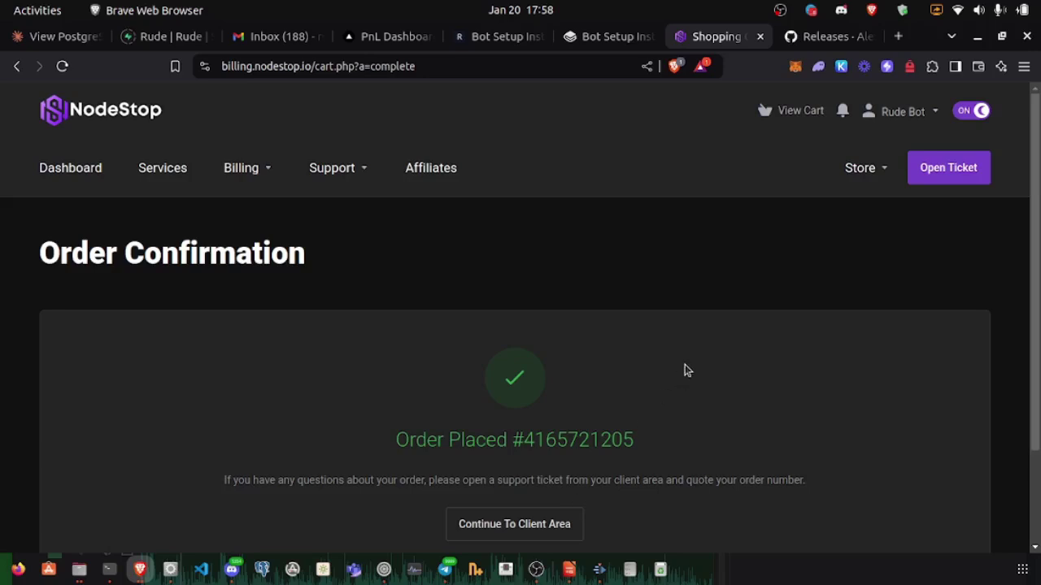
scroll(541, 345, "down", 2)
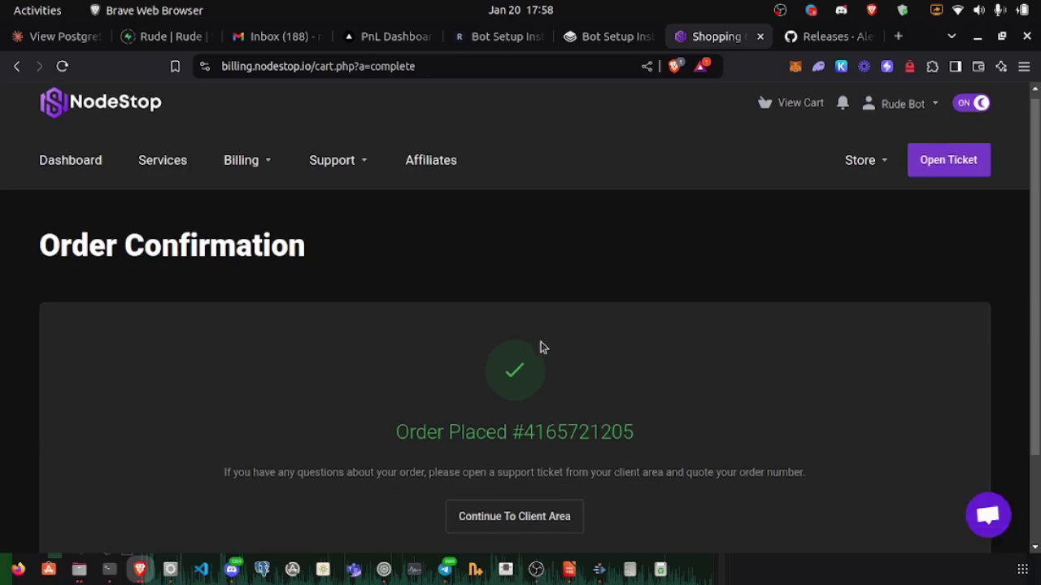
scroll(539, 345, "up", 2)
left_click(180, 172)
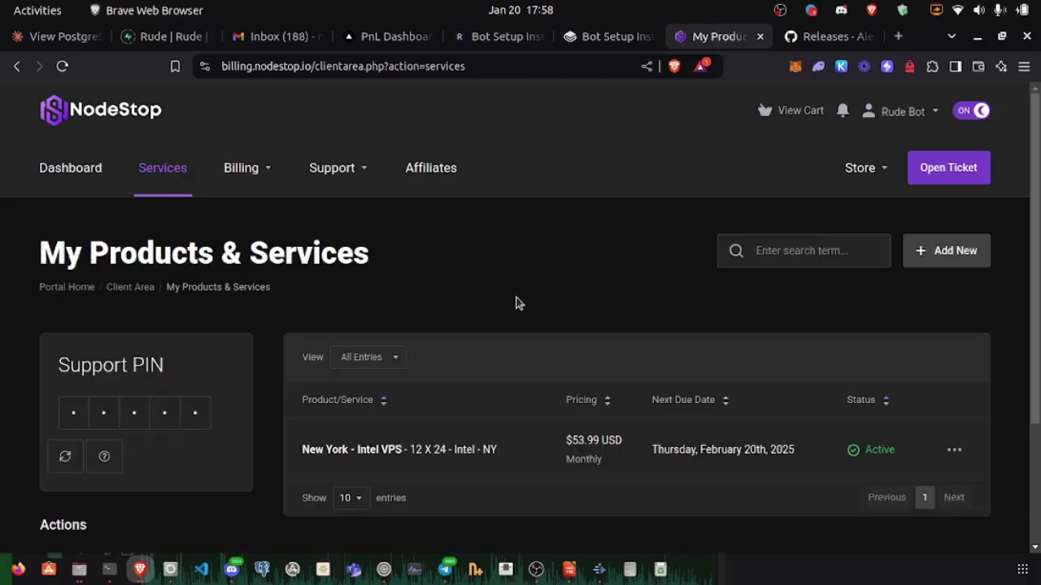
scroll(521, 303, "down", 3)
scroll(518, 302, "up", 2)
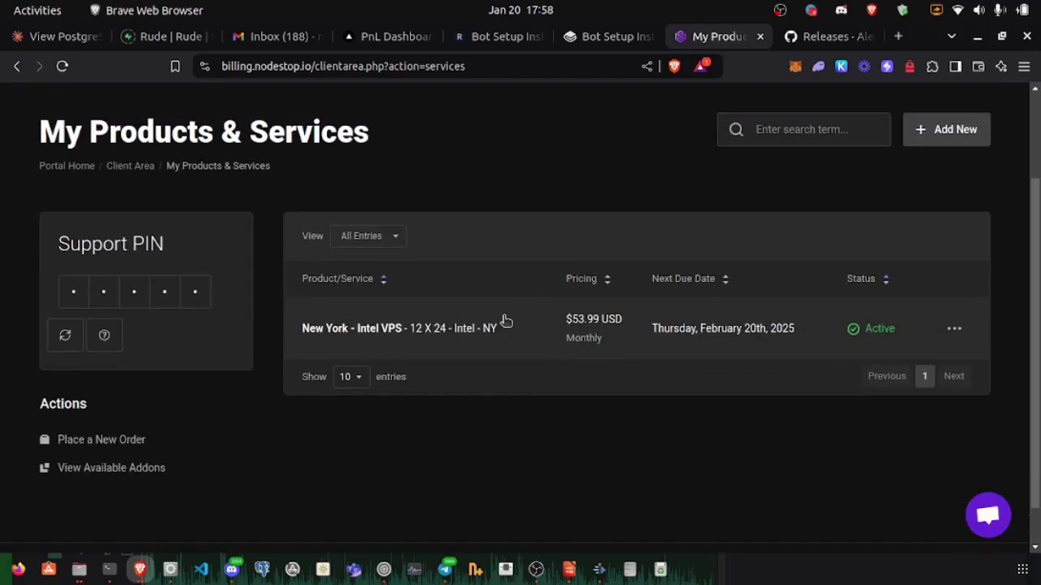
Step: Open the New York - Intel VPS details showing 12 cores, 24576 MB RAM and 100 GB disk
left_click(501, 326)
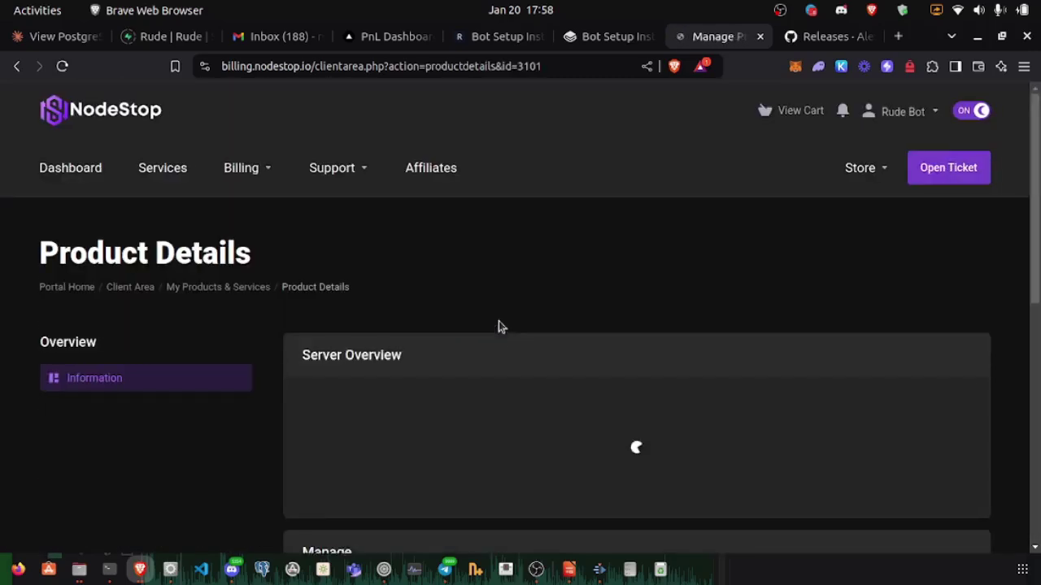
scroll(606, 265, "down", 2)
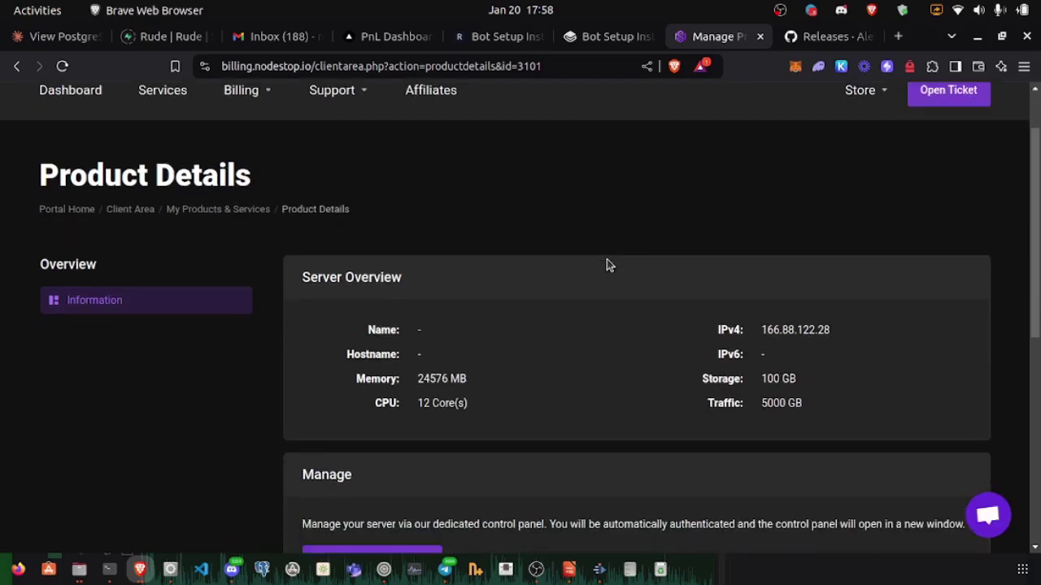
scroll(607, 265, "down", 6)
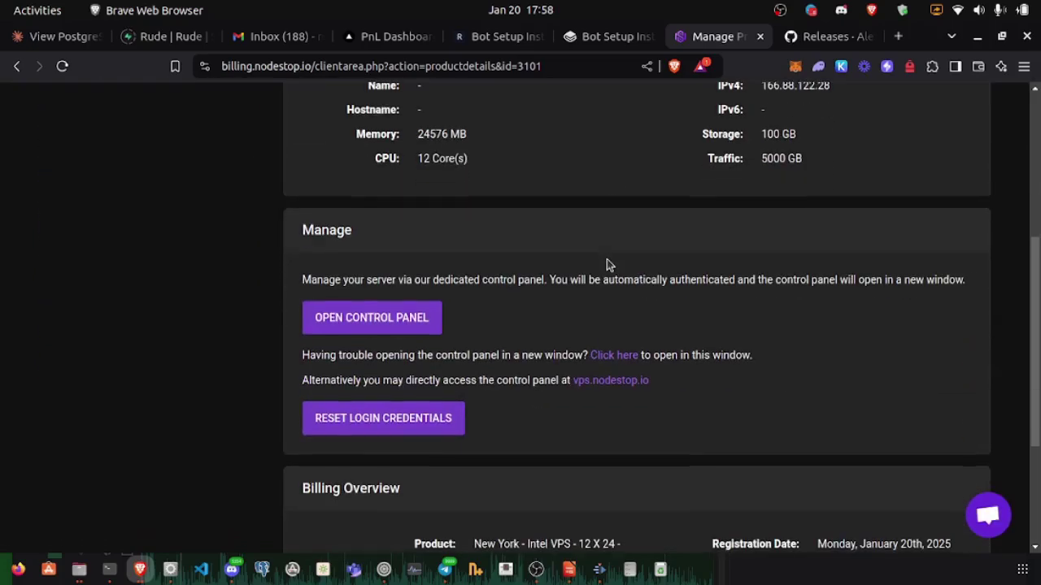
scroll(607, 265, "up", 6)
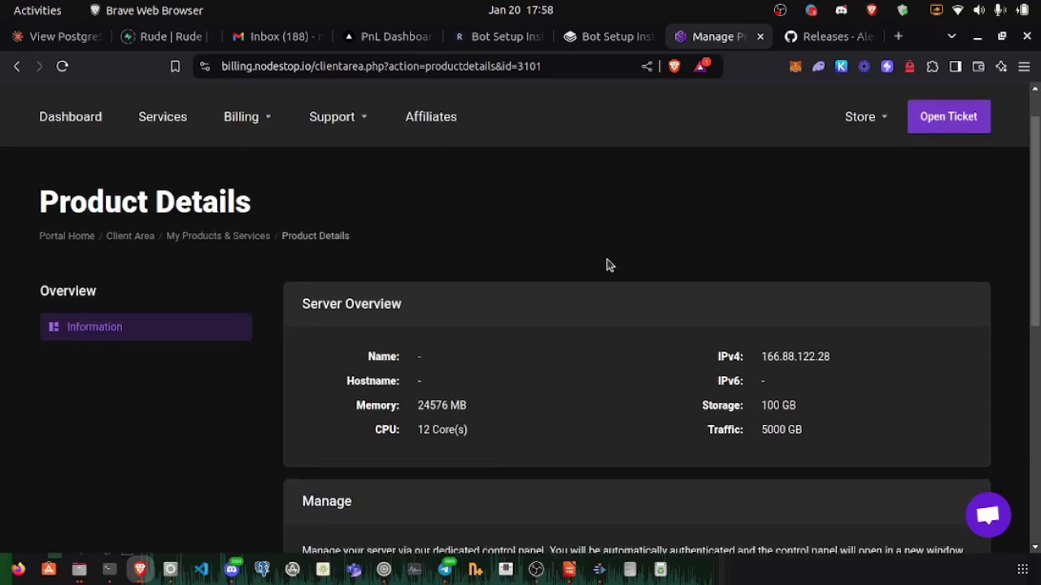
scroll(606, 265, "down", 3)
scroll(607, 265, "down", 3)
Step: Open the VirtFusion control panel and give the server the random name Giddy Win
left_click(413, 276)
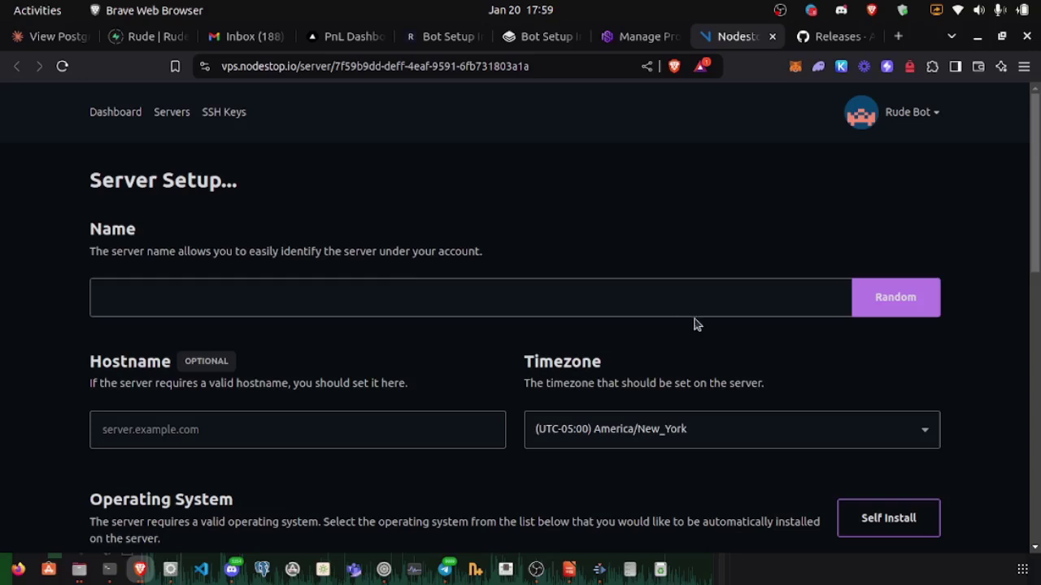
left_click(894, 304)
scroll(619, 237, "down", 3)
scroll(619, 237, "up", 3)
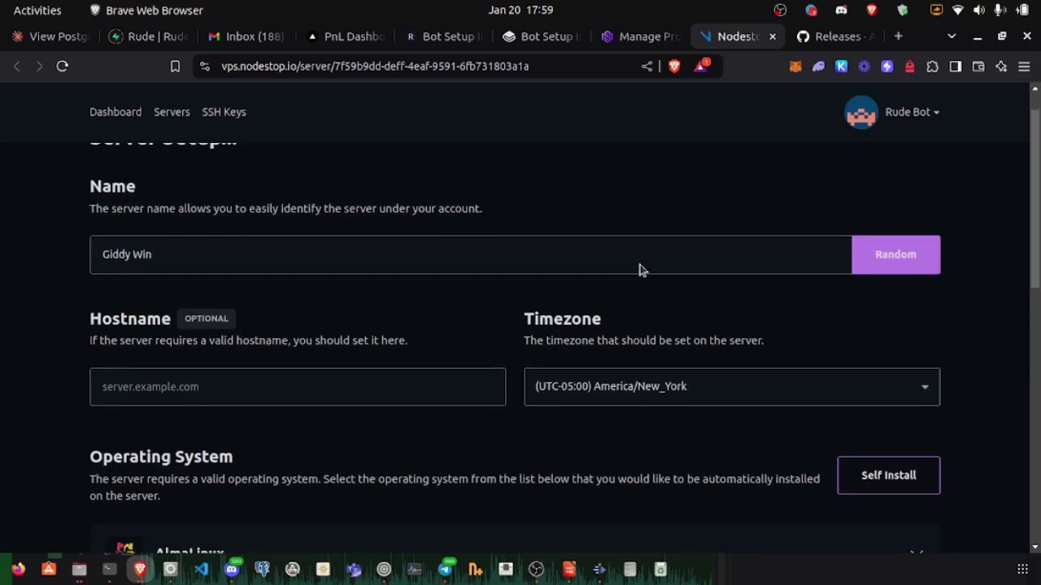
scroll(639, 277, "down", 1)
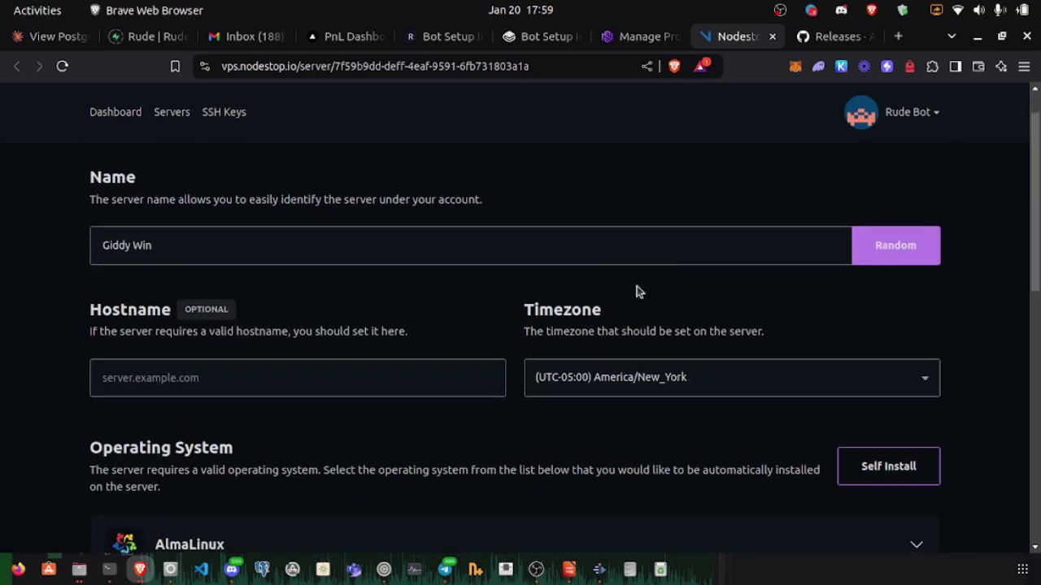
scroll(637, 290, "down", 4)
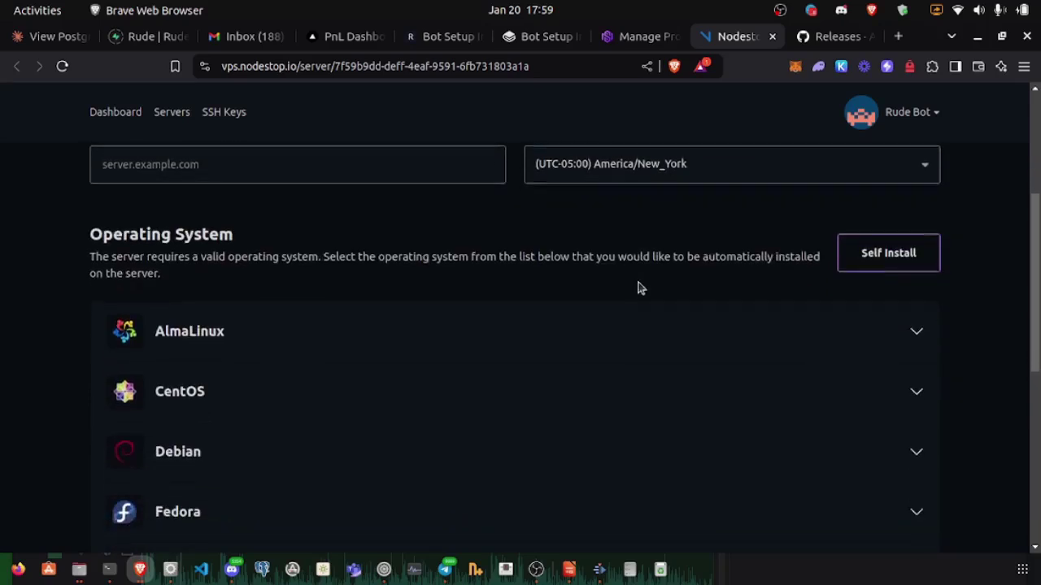
scroll(639, 292, "down", 5)
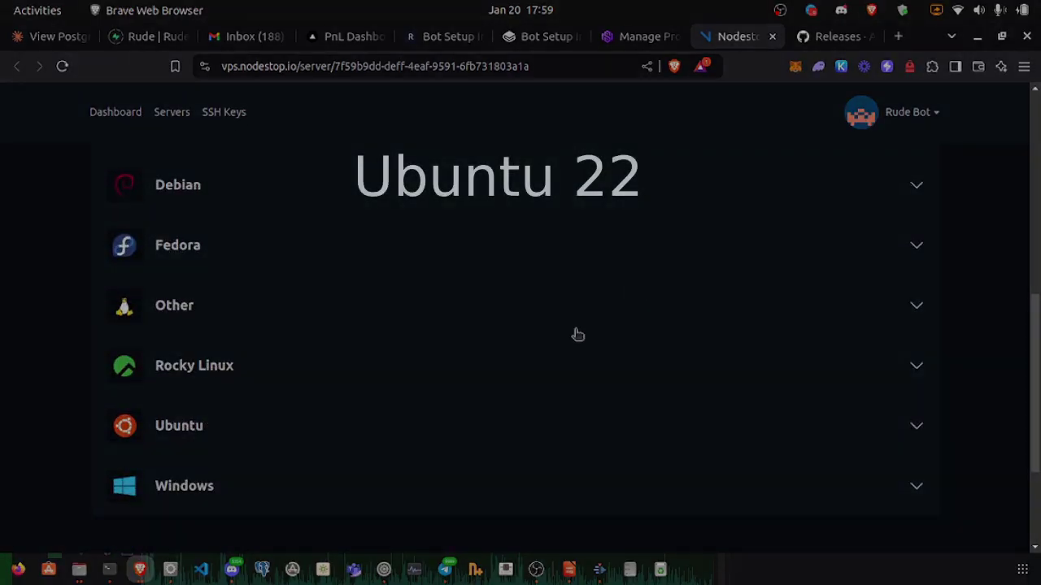
scroll(492, 309, "down", 2)
Step: Select Ubuntu Server 22.04 LTS (Jammy Jellyfish) Minimal as the server's operating system
left_click(491, 302)
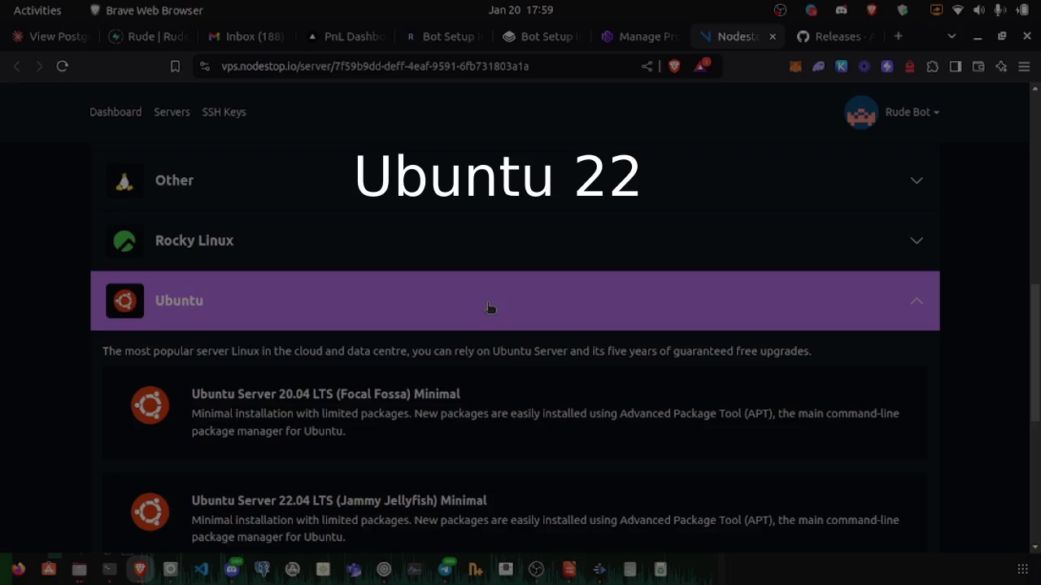
scroll(490, 307, "down", 3)
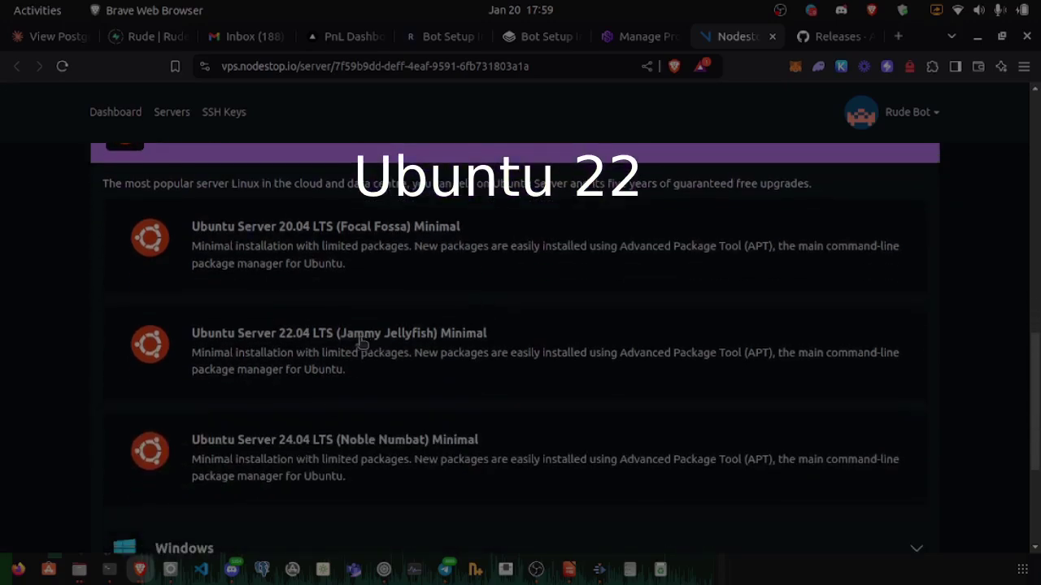
left_click(307, 340)
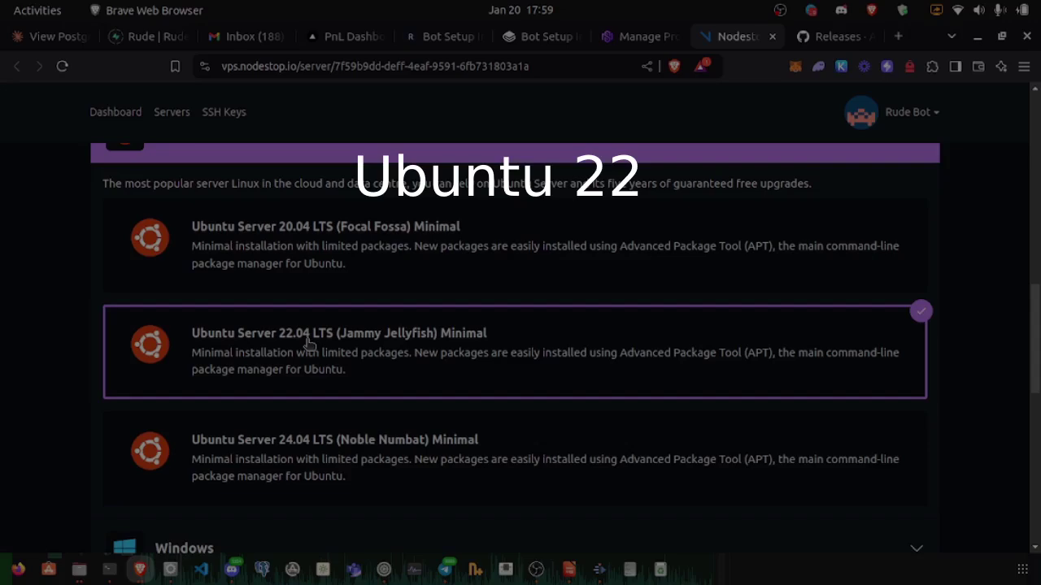
scroll(941, 304, "up", 1)
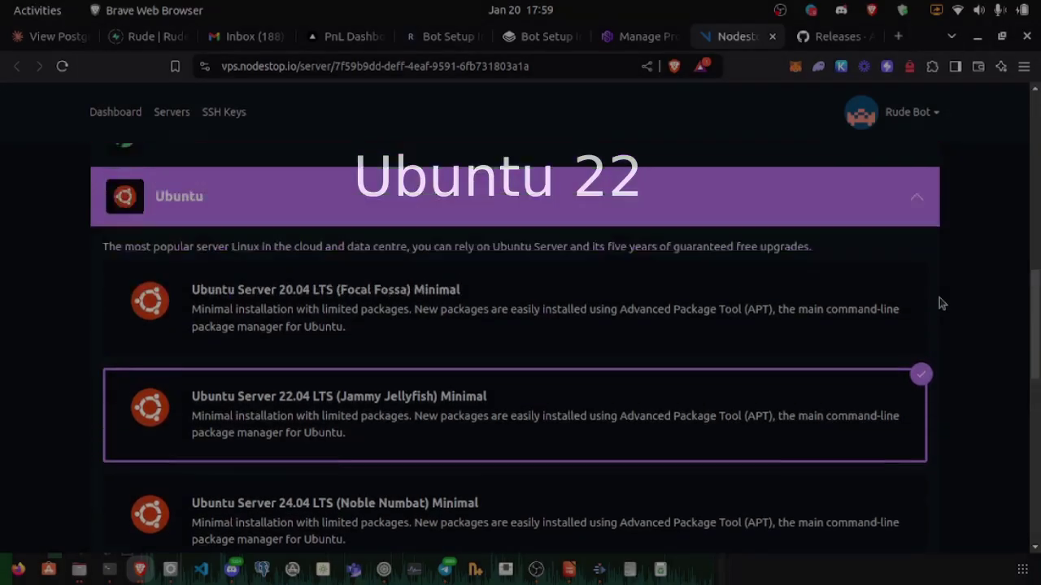
scroll(940, 303, "up", 2)
scroll(941, 304, "down", 6)
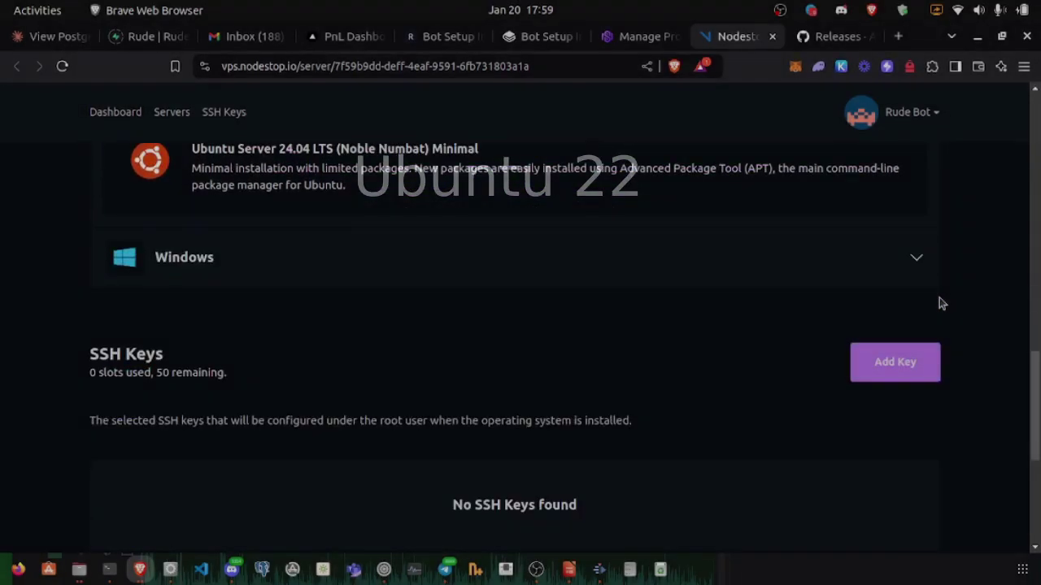
scroll(941, 303, "down", 2)
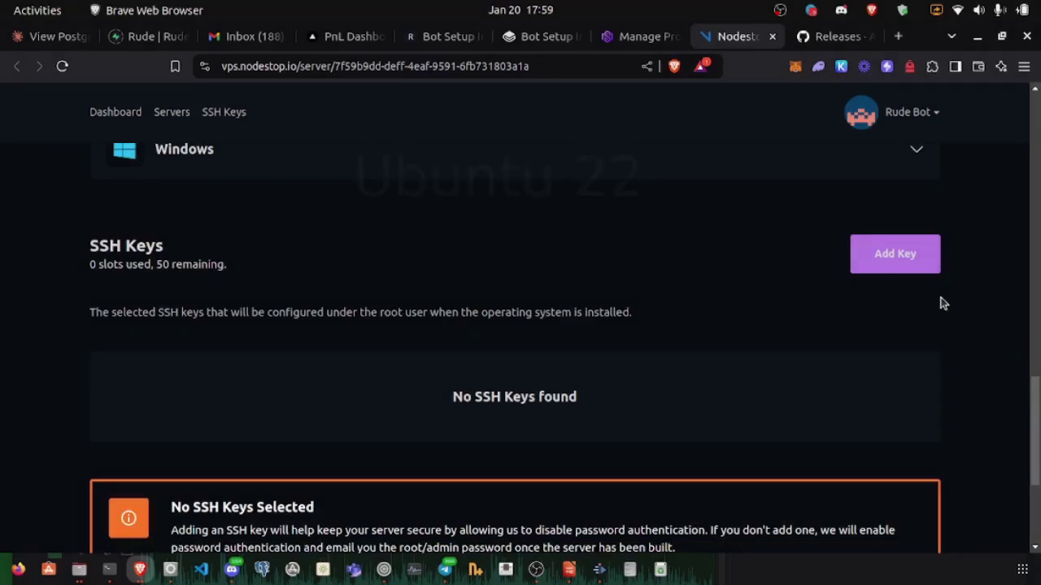
scroll(948, 303, "down", 2)
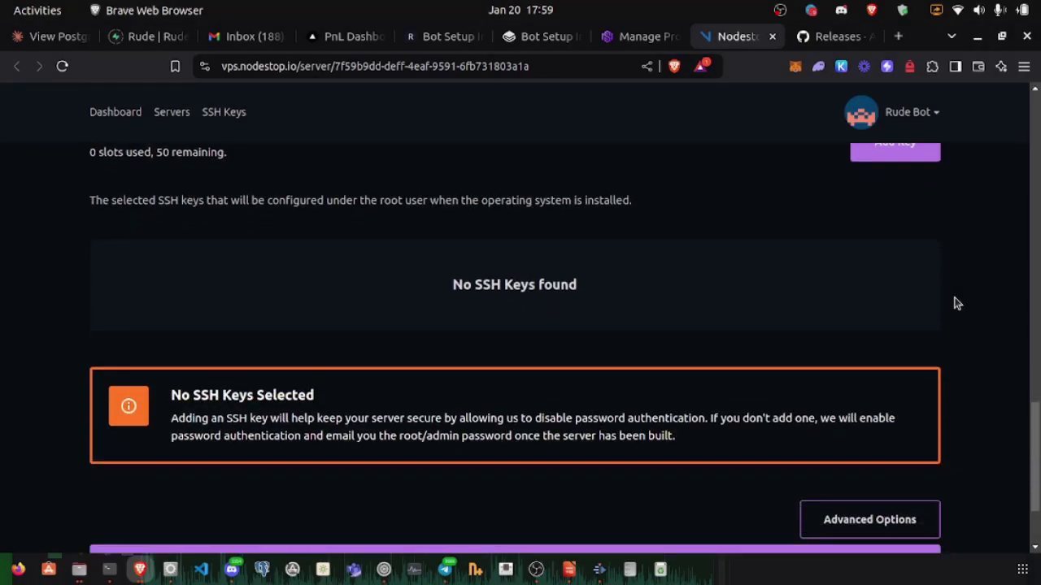
scroll(957, 303, "up", 2)
scroll(952, 301, "down", 4)
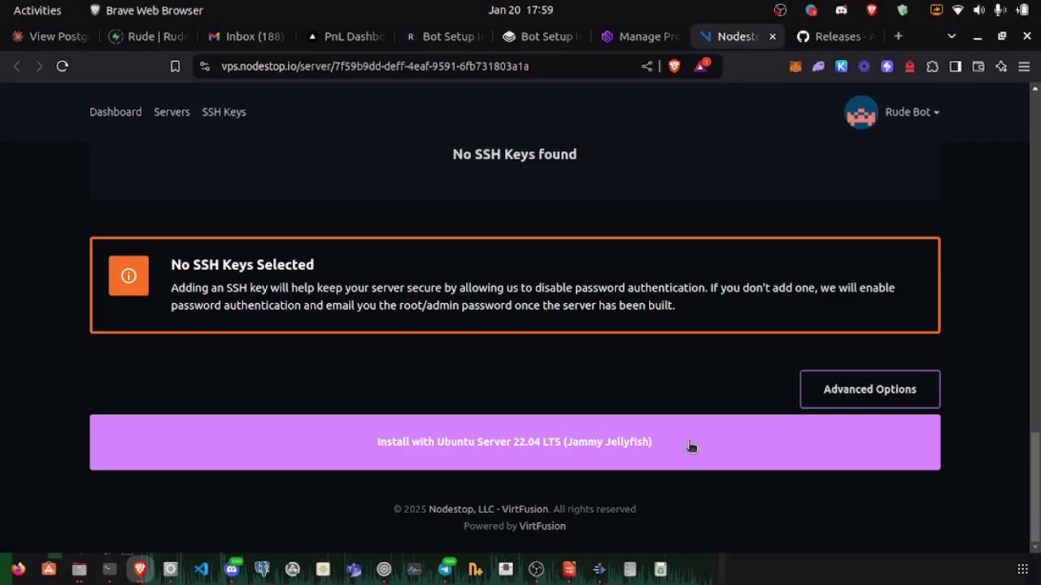
Step: Install Ubuntu 22.04 without SSH keys and confirm the Build task shows COMPLETE
left_click(598, 448)
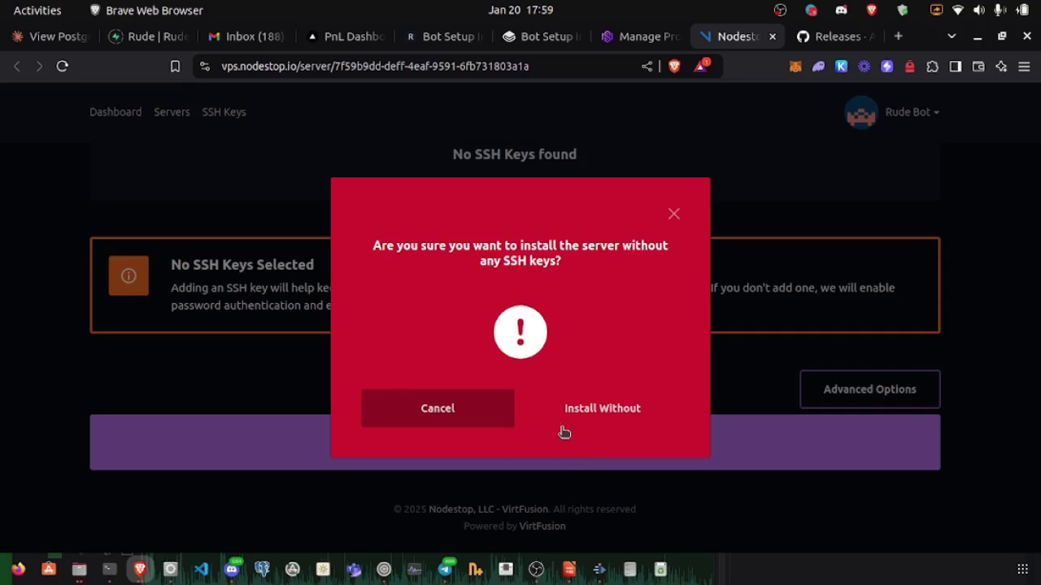
left_click(611, 414)
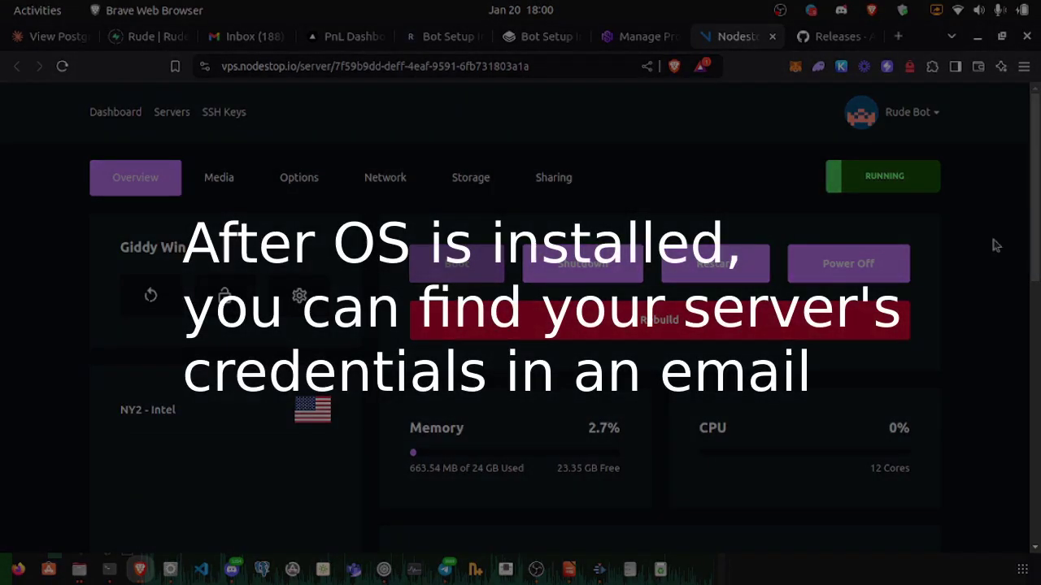
scroll(996, 246, "down", 6)
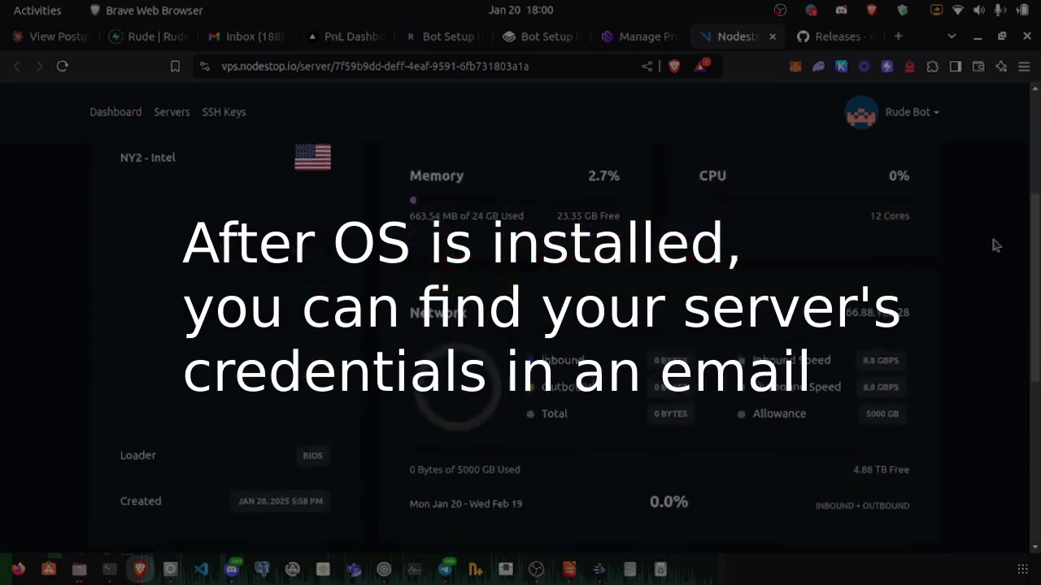
scroll(996, 245, "down", 3)
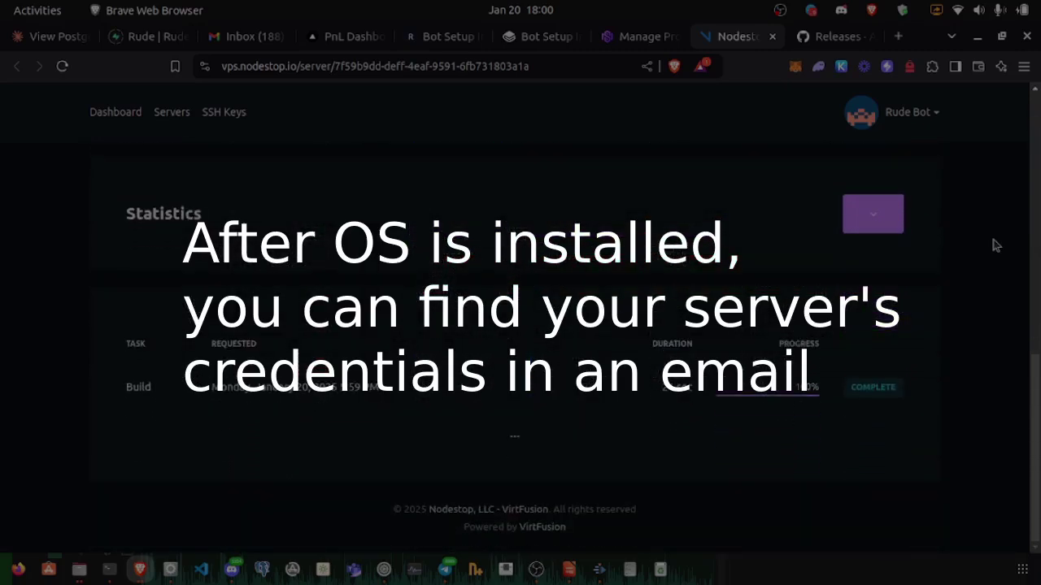
scroll(996, 246, "up", 10)
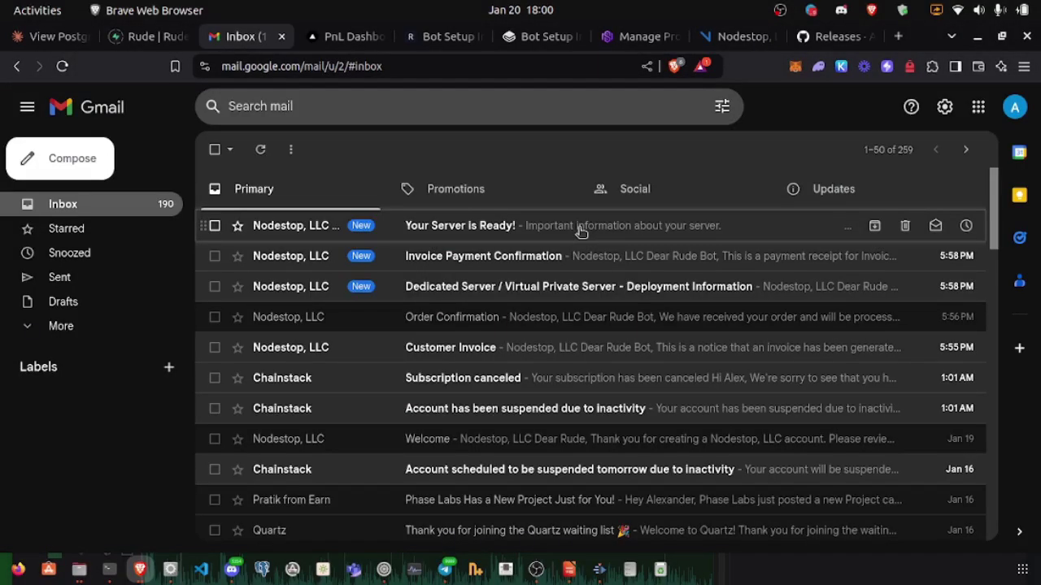
Step: Open Nodestop's 'Your Server is Ready!' email and scroll to the server's IP and root password
left_click(581, 231)
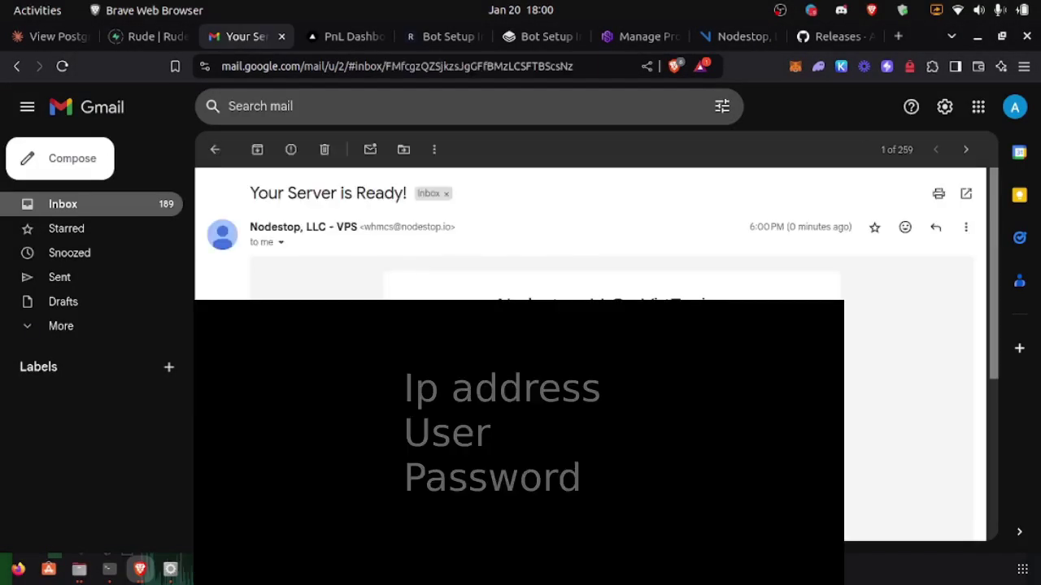
scroll(591, 236, "down", 2)
scroll(325, 239, "up", 2)
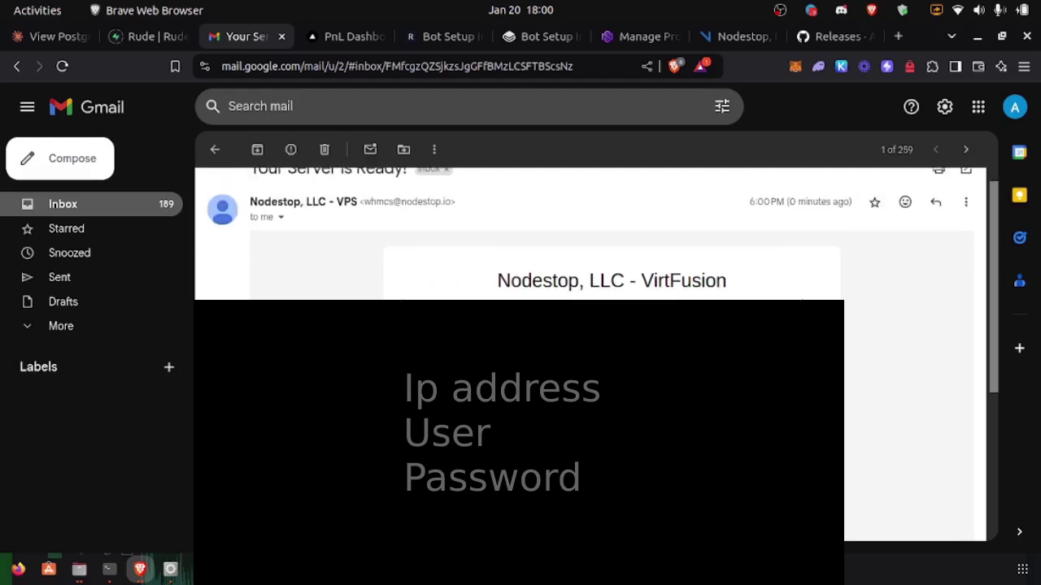
left_click(103, 205)
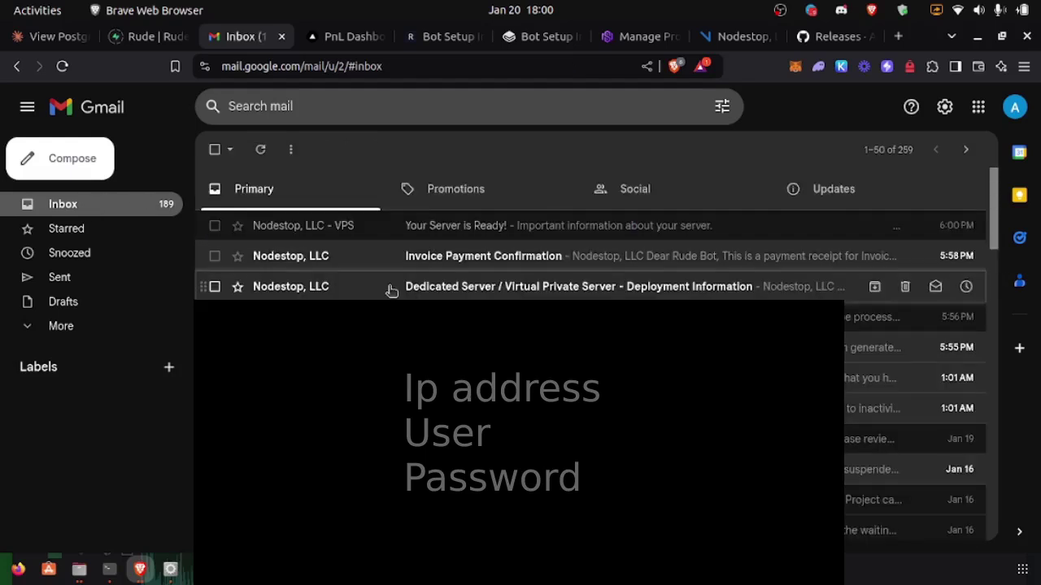
left_click(534, 233)
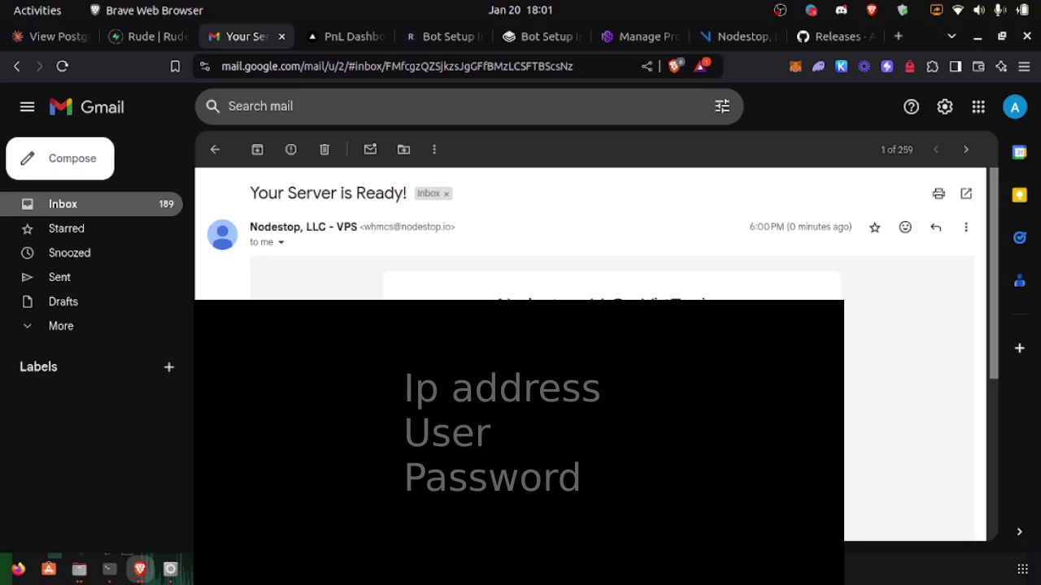
scroll(590, 236, "down", 1)
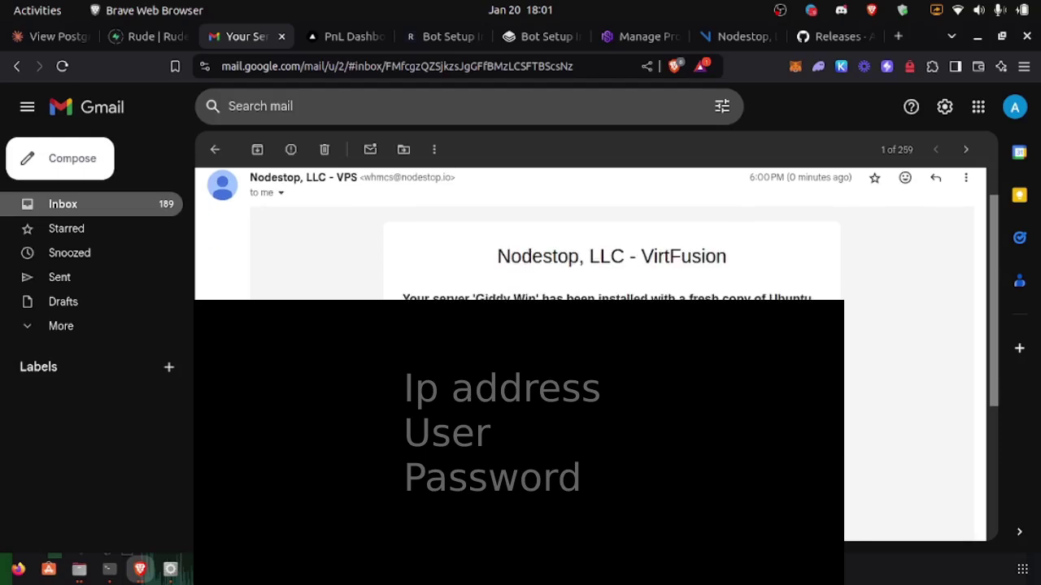
scroll(591, 236, "down", 3)
scroll(590, 236, "up", 4)
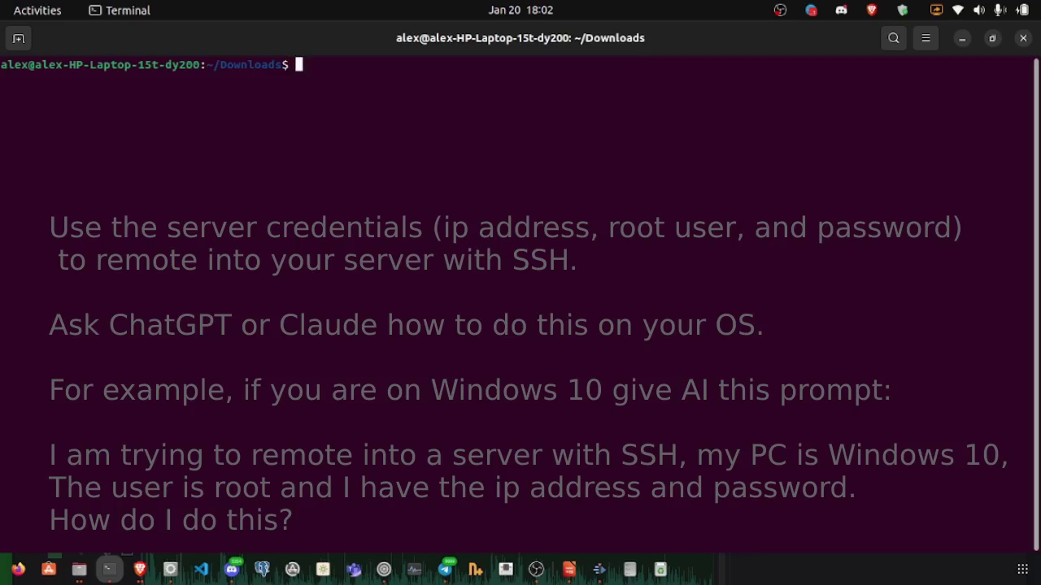
Step: Run ssh root@ with the pasted server IP and accept the host key with 'yes'
type("ssh root@")
type("166.88.122.28")
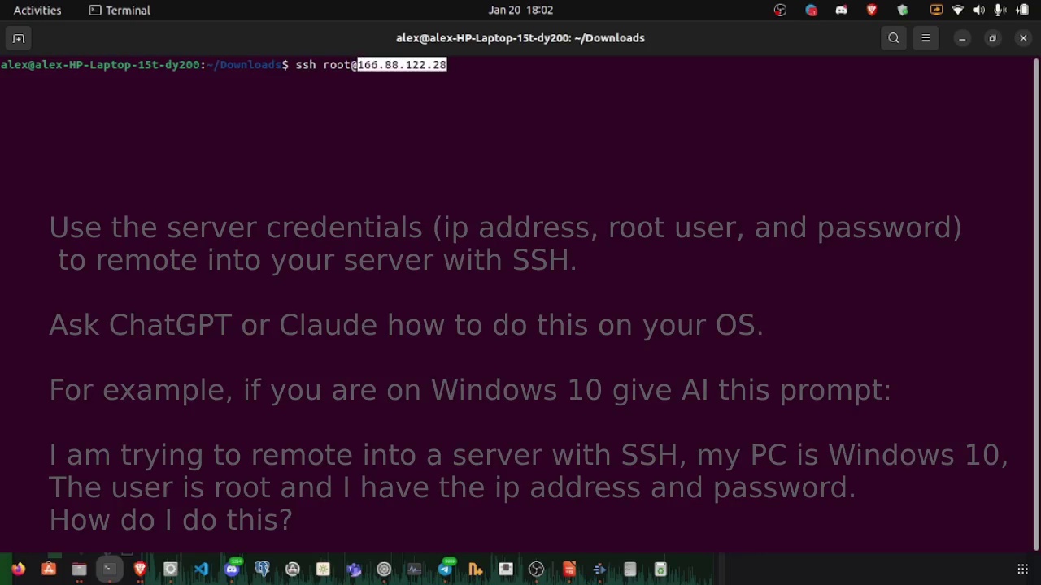
key("Return")
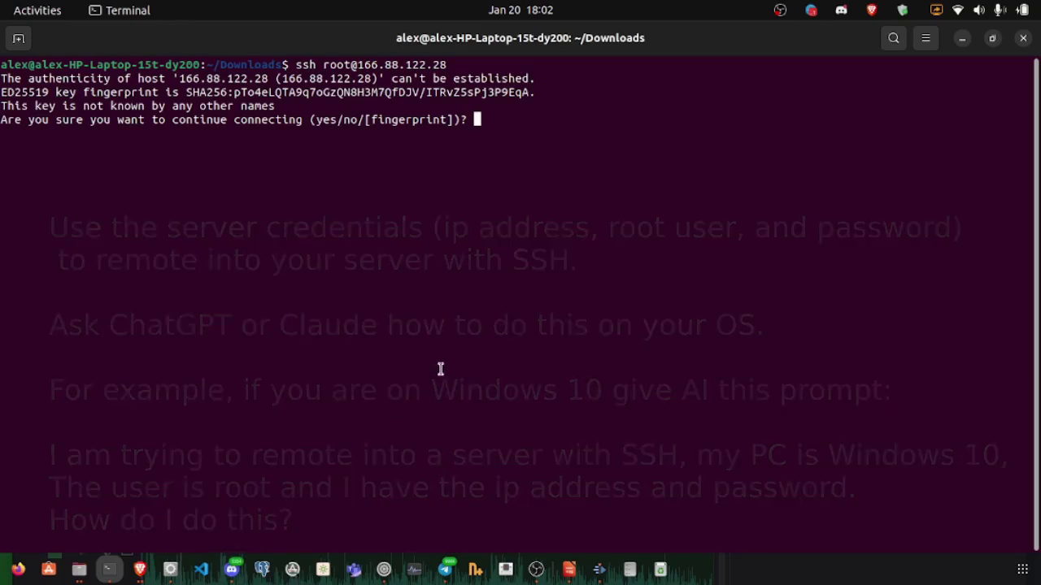
type("yes")
key("Return")
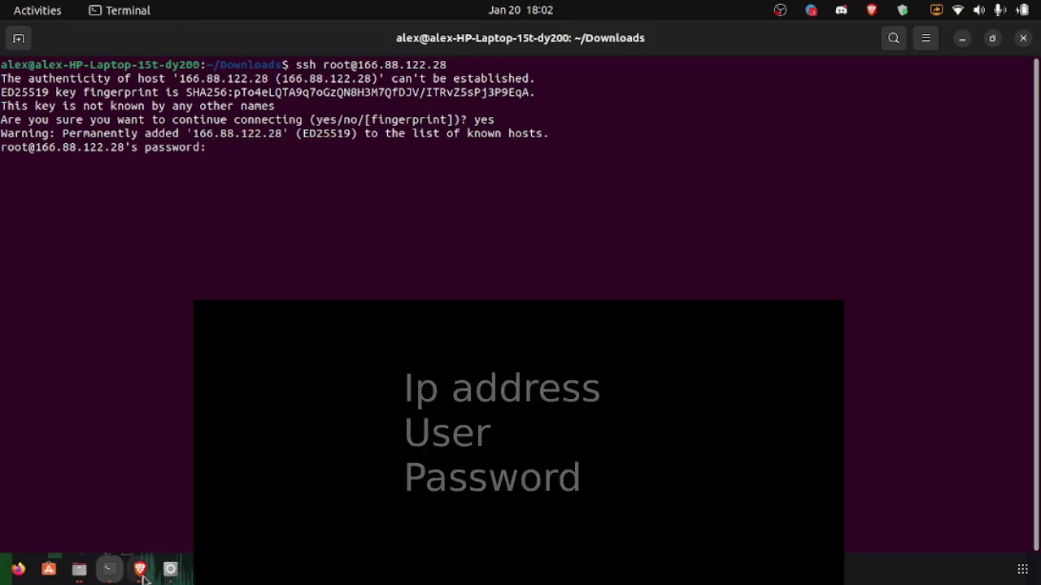
Step: Paste the root password from the email to log in to giddy-win
left_click(140, 569)
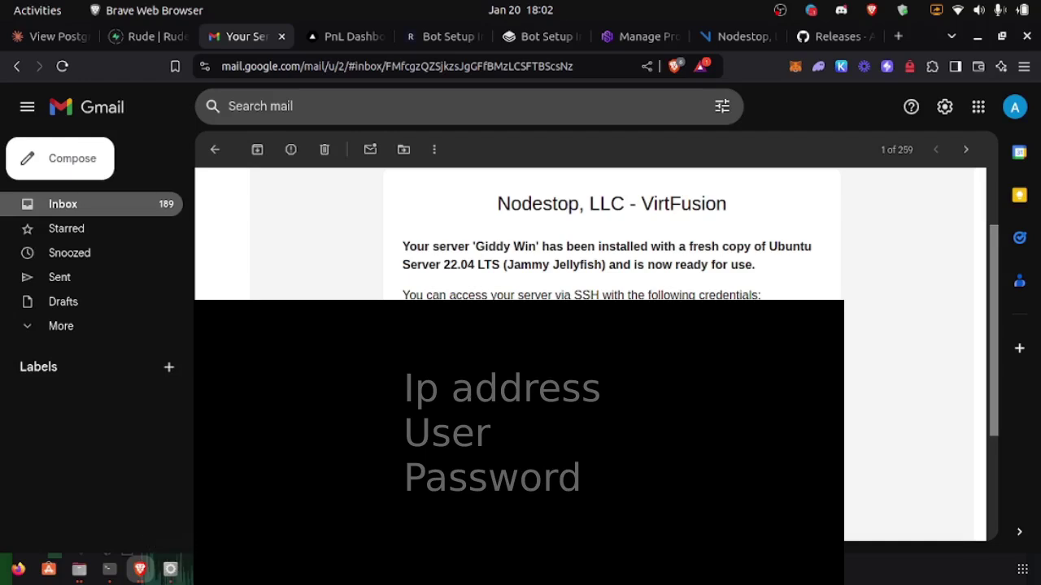
left_click(109, 569)
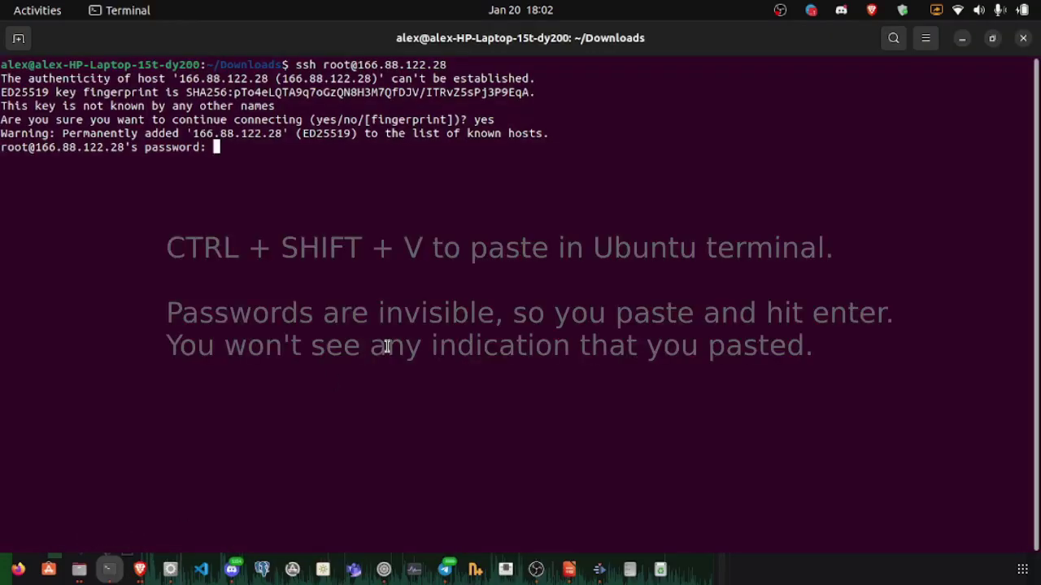
key("ctrl+shift+v")
key("Return")
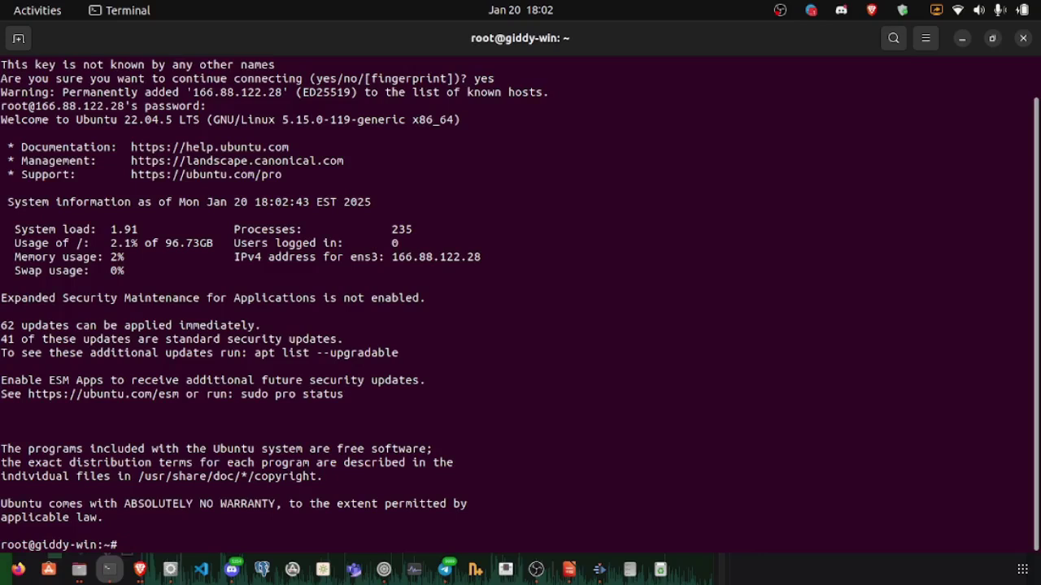
Step: Clear the terminal and paste the wget command for rude-bot-alpha3_1_0.zip from the setup docs
key("ctrl+l")
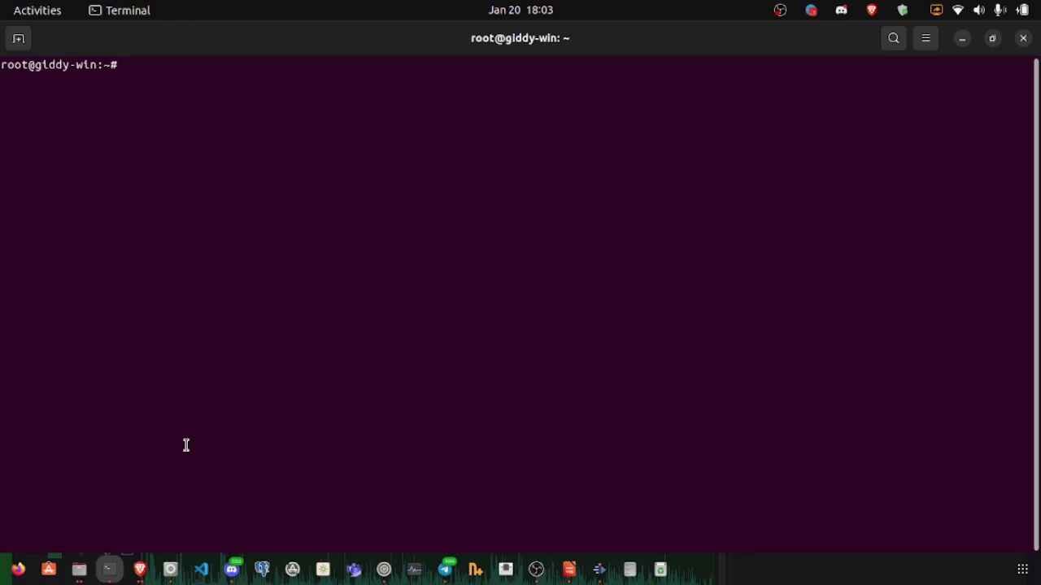
left_click(141, 570)
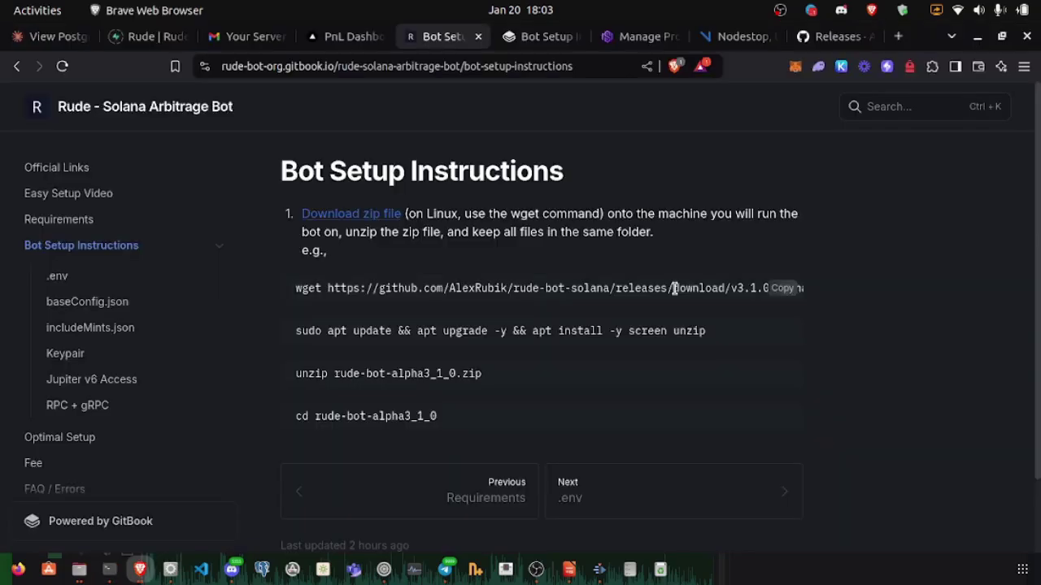
left_click(779, 291)
left_click(109, 569)
key("ctrl+shift+v")
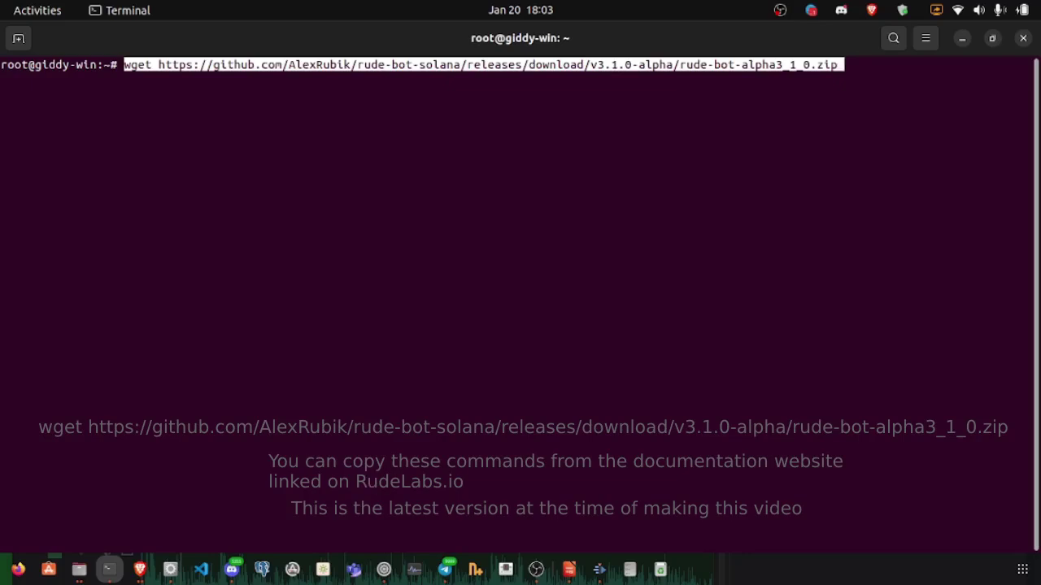
Step: Download the bot zip, then run the docs' sudo apt command to update and install screen and unzip
key("Return")
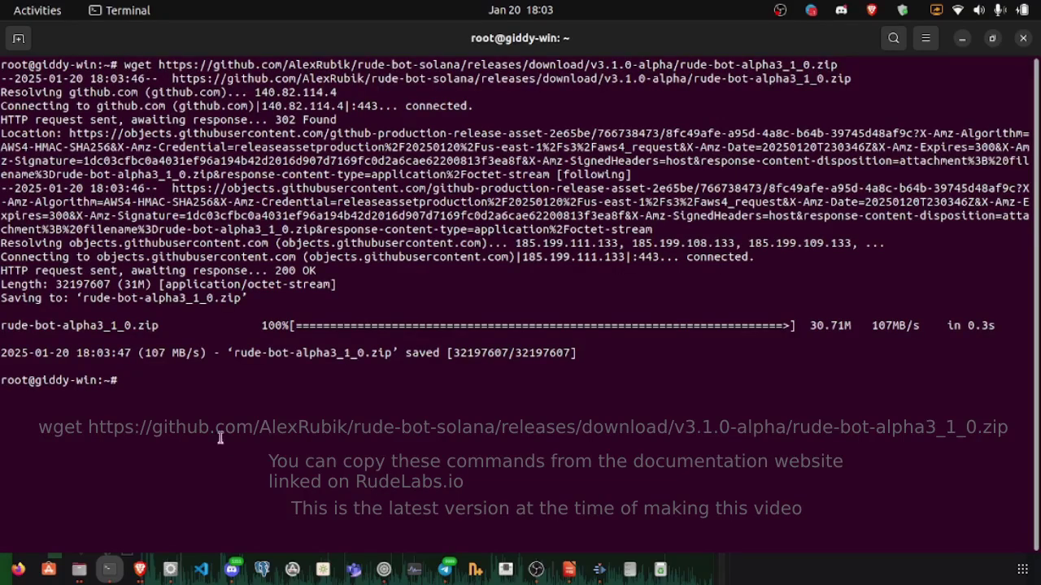
left_click(142, 572)
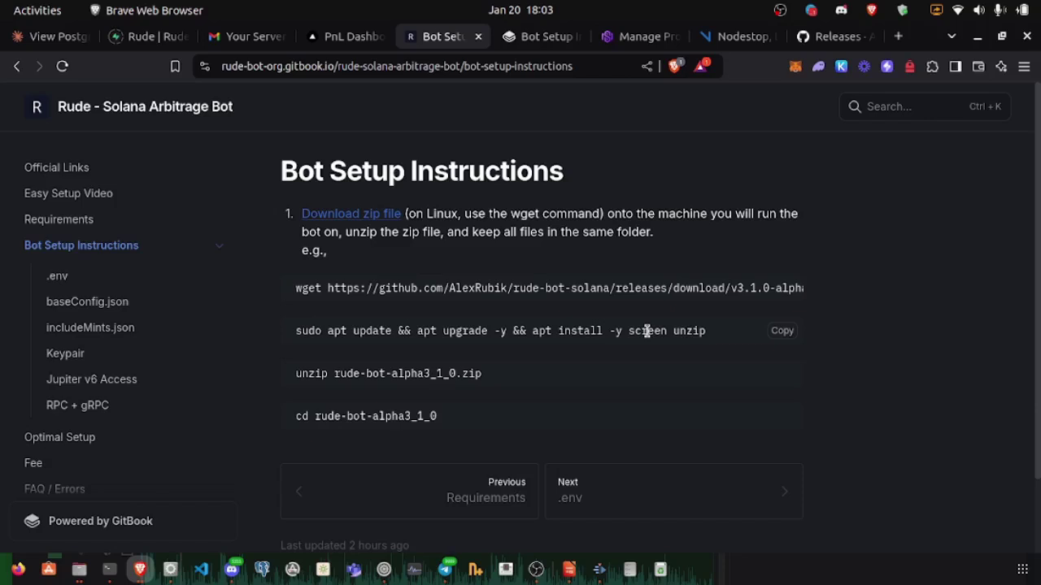
left_click(787, 332)
left_click(109, 569)
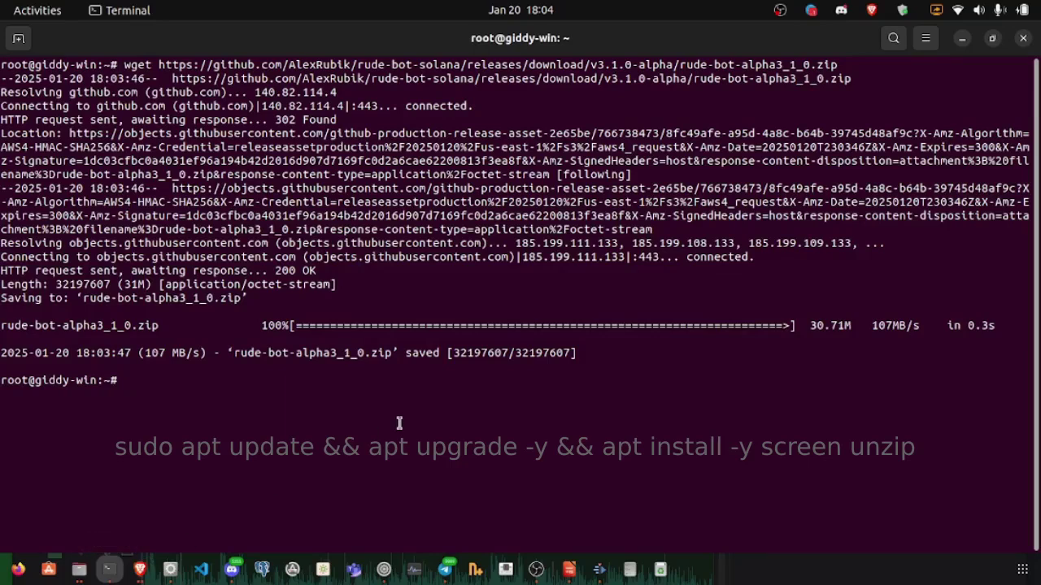
key("ctrl+shift+v")
key("Return")
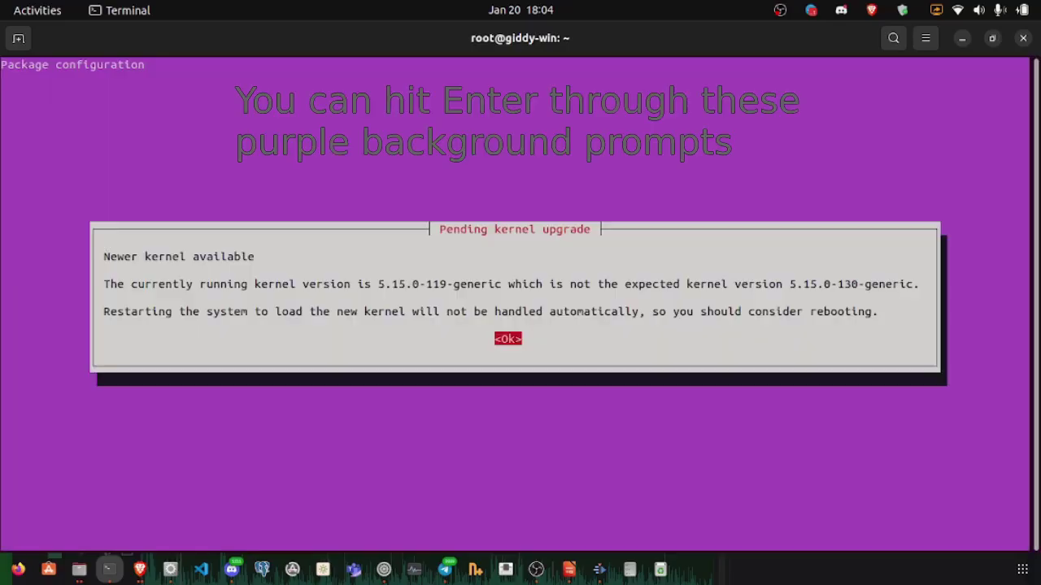
Step: Dismiss the kernel upgrade notice and enter `unzip rude-bot-alpha3_1_0.zip` at the prompt
key("Return")
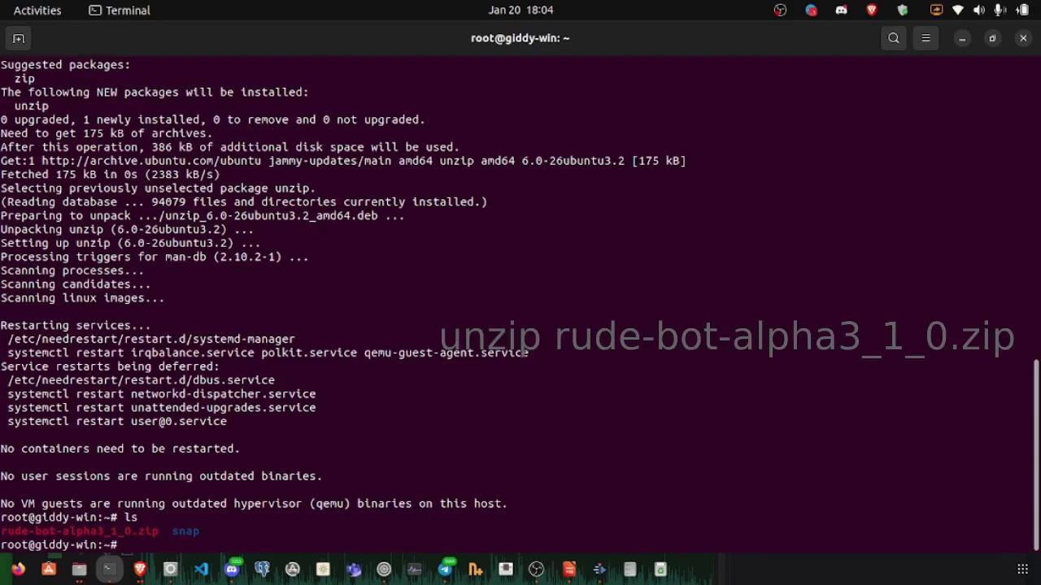
type("unzip rude")
key("Tab")
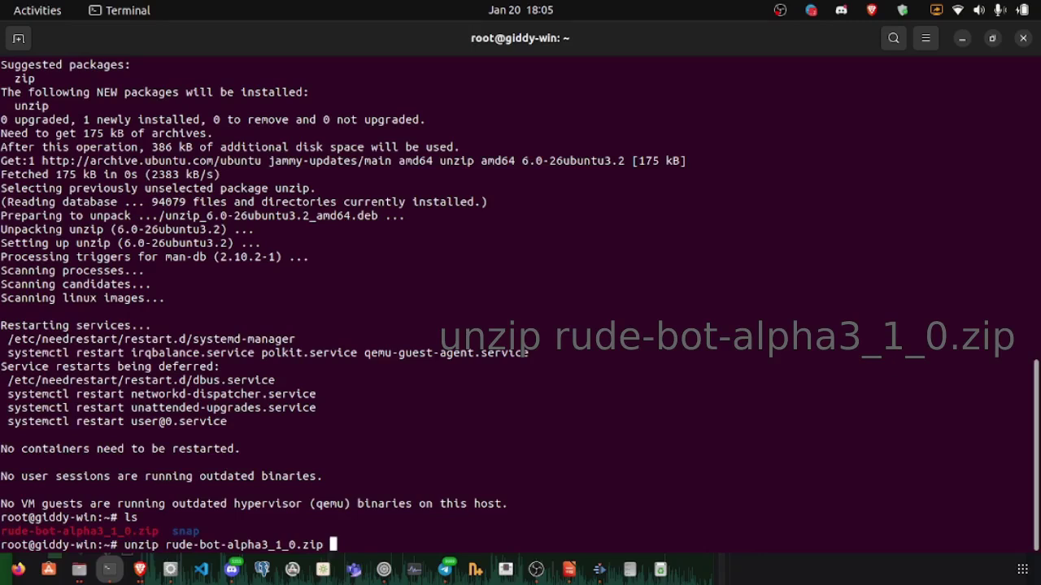
Step: Extract rude-bot-alpha3_1_0.zip, list the home folder, and enter `cd rude-bot-alpha3_1_0/`
key("Return")
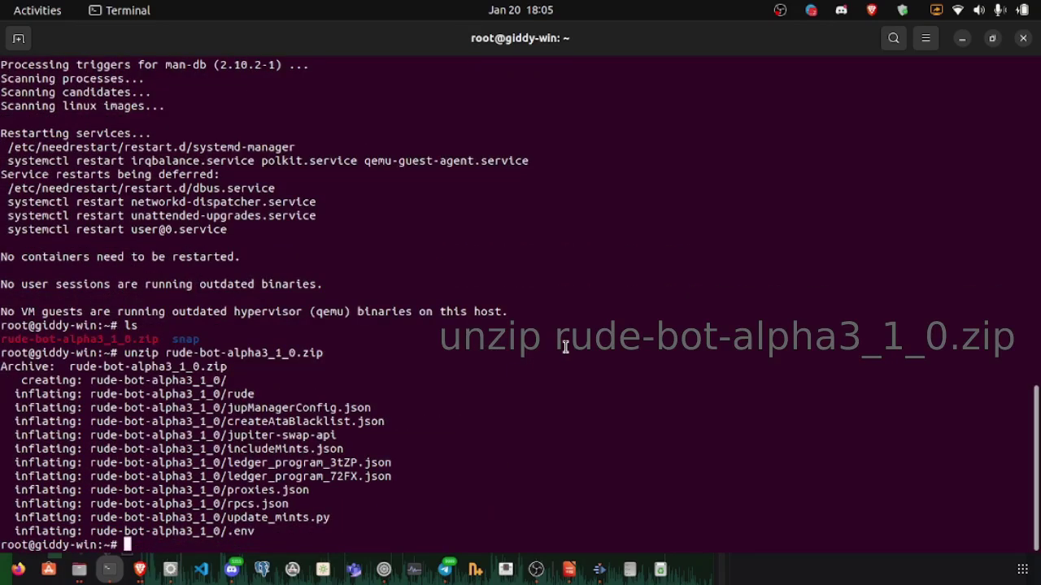
type("ls")
key("Return")
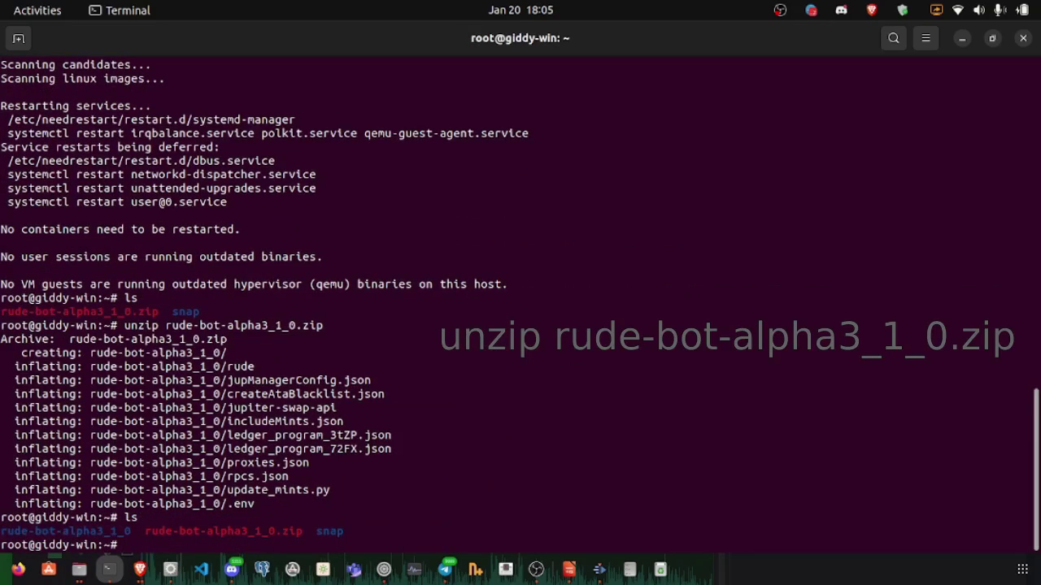
type("cd rud")
key("Tab")
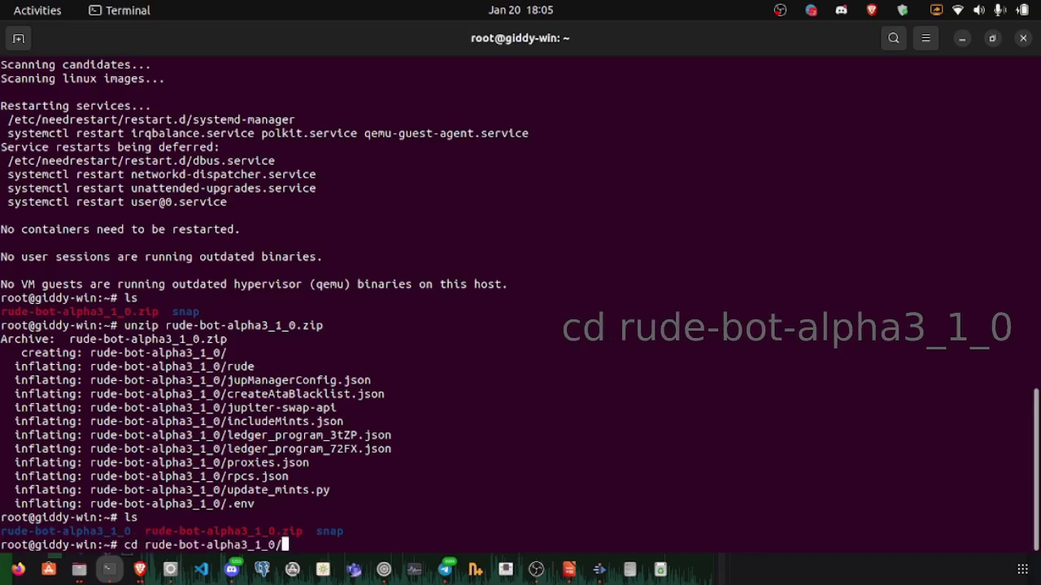